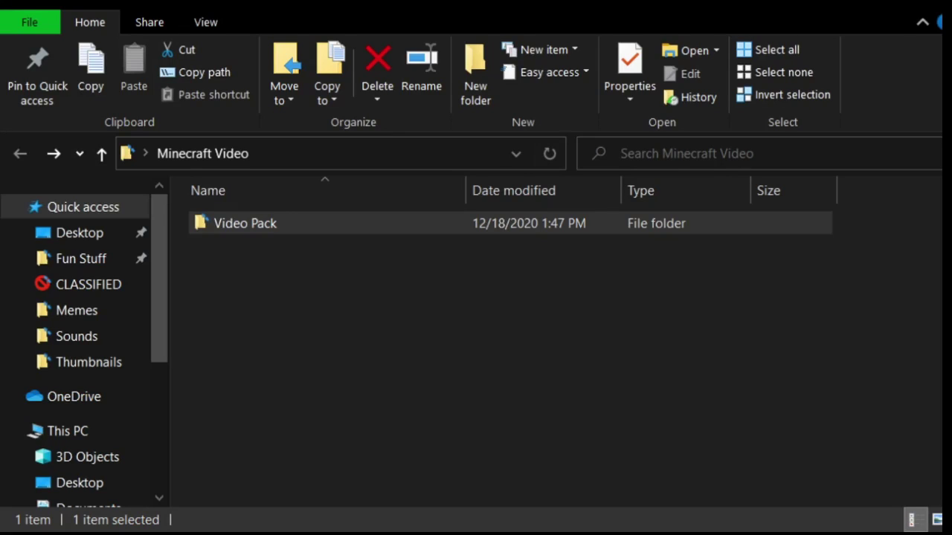
- Open the Video Pack folder and open manifest.json in Notepad
{"action": "left_click", "coordinate": [604, 10]}
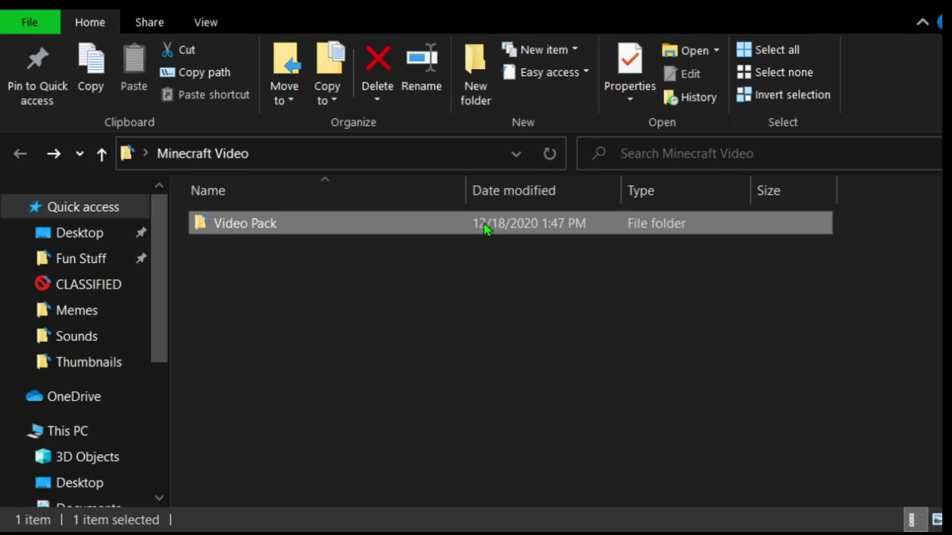
{"action": "left_click", "coordinate": [559, 330]}
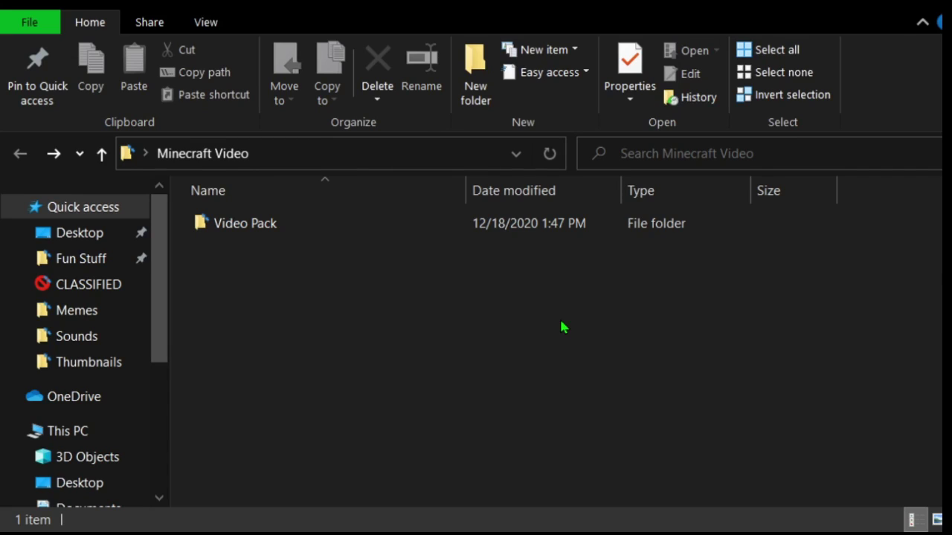
{"action": "double_click", "coordinate": [345, 223]}
{"action": "scroll", "coordinate": [346, 223], "scroll_direction": "down", "scroll_amount": 1}
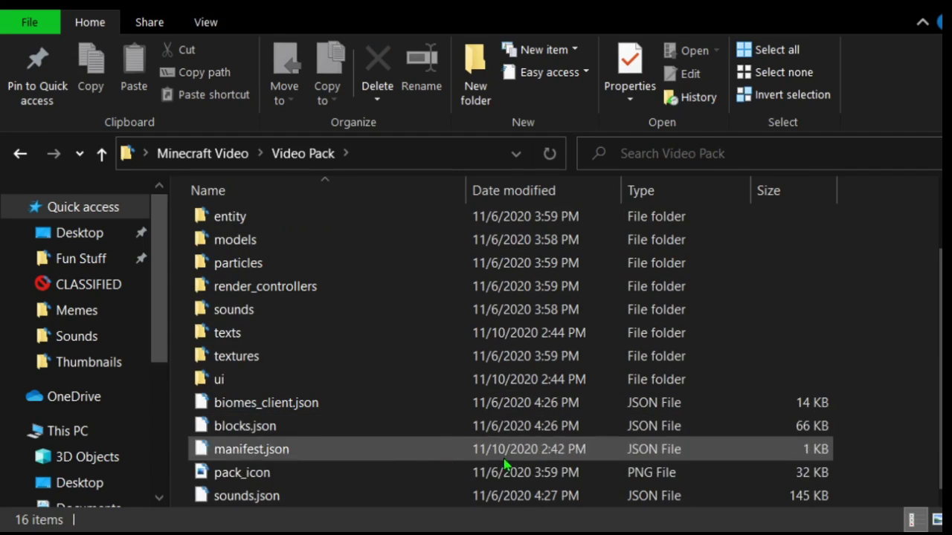
{"action": "left_click", "coordinate": [362, 450]}
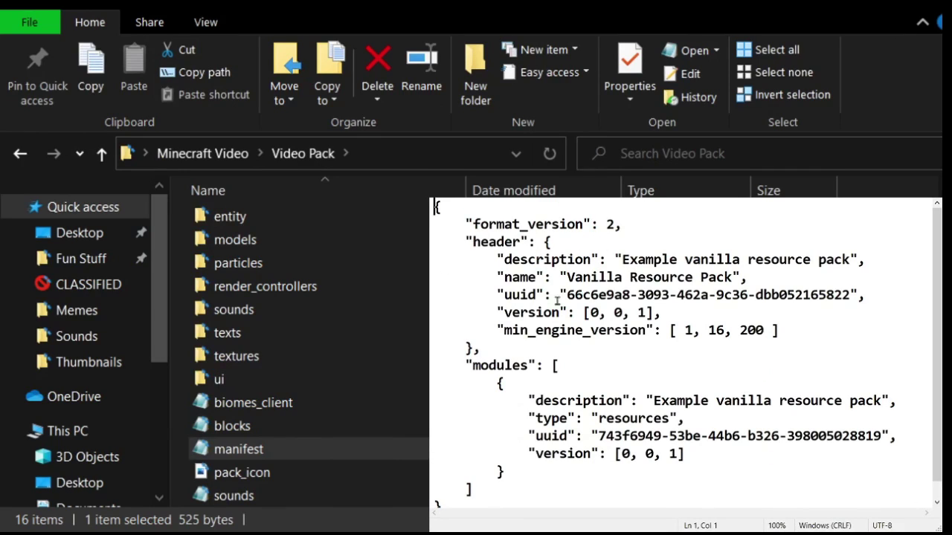
- Inspect the manifest's header uuid, engine version lines and pack name by highlighting them
{"action": "mouse_move", "coordinate": [559, 295]}
{"action": "left_mouse_down"}
{"action": "mouse_move", "coordinate": [716, 295]}
{"action": "mouse_move", "coordinate": [729, 314]}
{"action": "mouse_move", "coordinate": [747, 315]}
{"action": "mouse_move", "coordinate": [641, 296]}
{"action": "mouse_move", "coordinate": [559, 295]}
{"action": "left_mouse_up"}
{"action": "double_click", "coordinate": [570, 295]}
{"action": "left_click", "coordinate": [567, 296]}
{"action": "left_click_drag", "start_coordinate": [497, 382], "coordinate": [497, 329]}
{"action": "double_click", "coordinate": [644, 312]}
{"action": "left_click", "coordinate": [628, 276]}
{"action": "left_click_drag", "start_coordinate": [559, 277], "coordinate": [715, 295]}
{"action": "left_click", "coordinate": [715, 294]}
- Select the full header uuid value in manifest.json
{"action": "left_click_drag", "start_coordinate": [567, 294], "coordinate": [852, 296]}
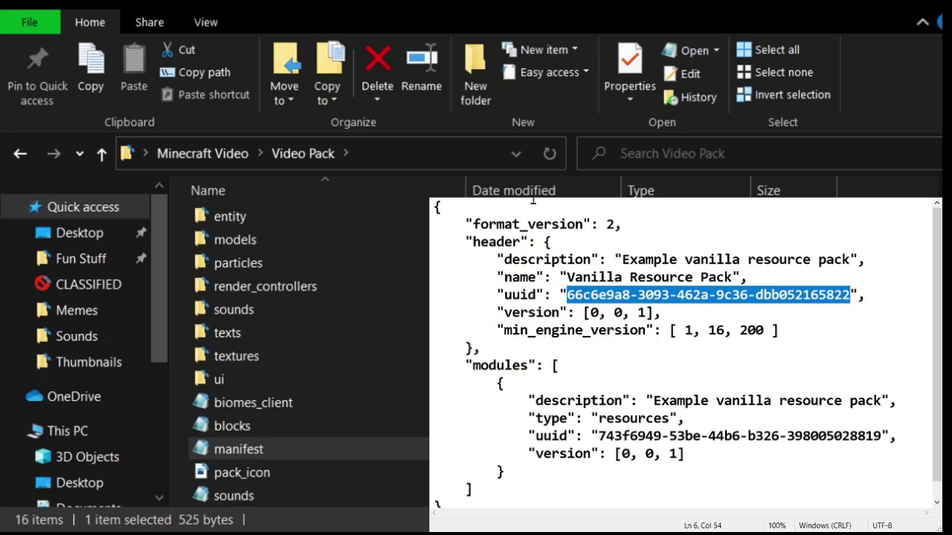
{"action": "left_click_drag", "start_coordinate": [623, 312], "coordinate": [583, 312]}
{"action": "left_click", "coordinate": [601, 330]}
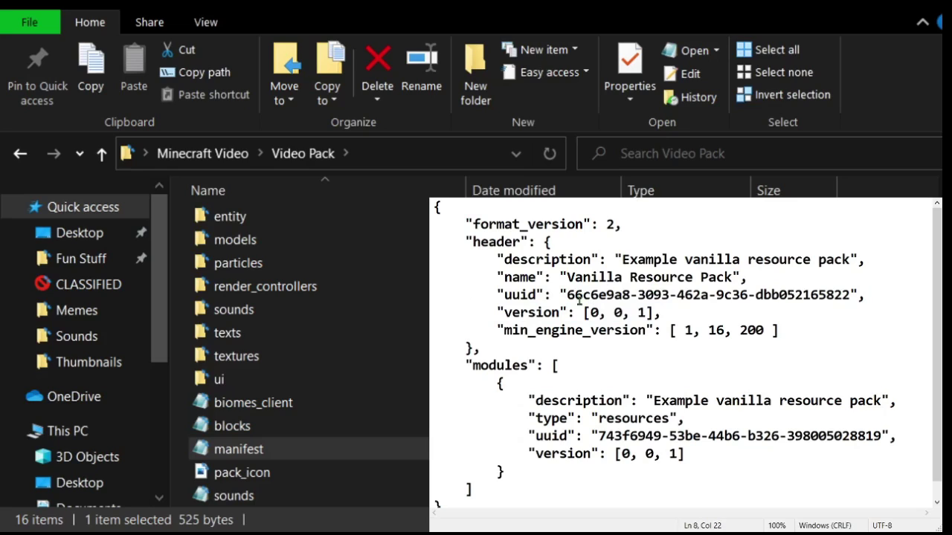
{"action": "left_click", "coordinate": [614, 312]}
{"action": "left_click_drag", "start_coordinate": [568, 294], "coordinate": [696, 330]}
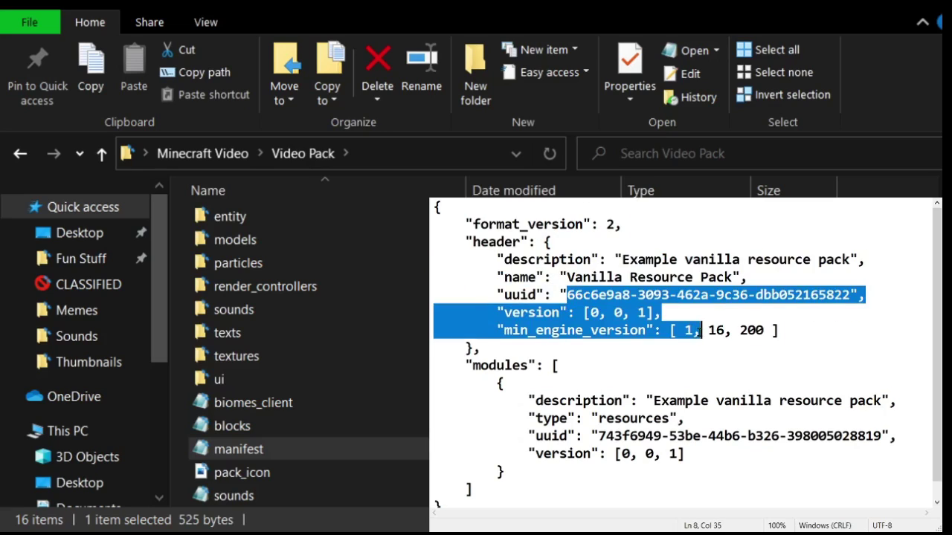
{"action": "left_click", "coordinate": [701, 330]}
{"action": "left_click_drag", "start_coordinate": [566, 294], "coordinate": [850, 294]}
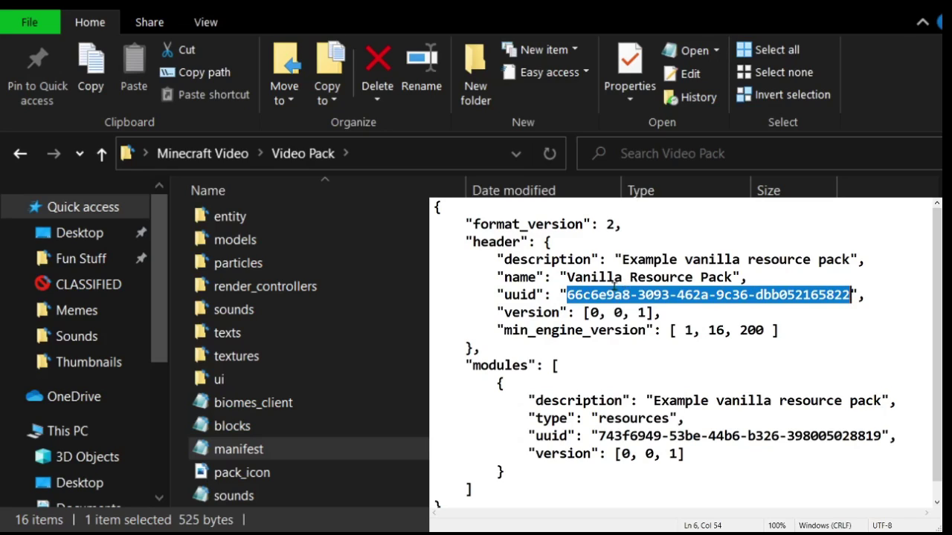
{"action": "left_click_drag", "start_coordinate": [567, 294], "coordinate": [834, 259]}
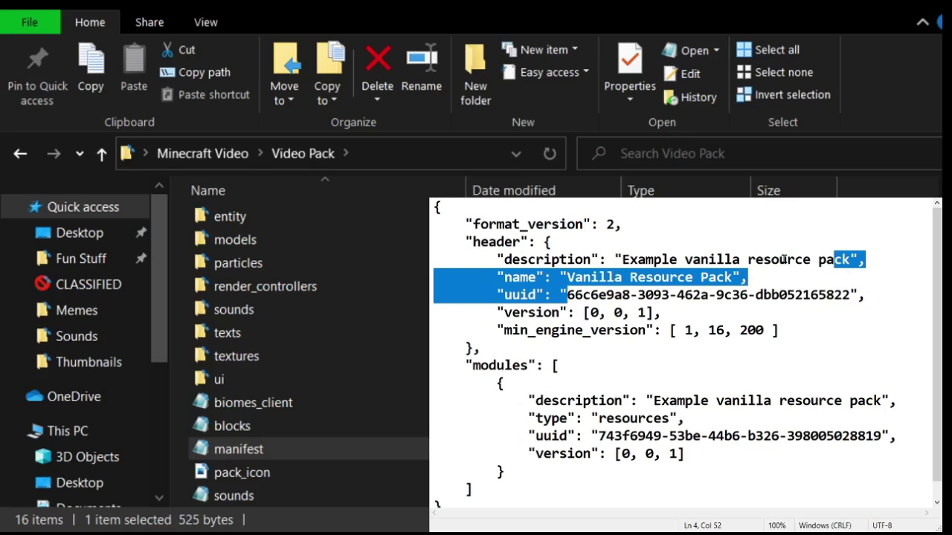
- Briefly select parts of the header uuid and pack name, leaving the manifest unchanged
{"action": "left_click", "coordinate": [606, 275]}
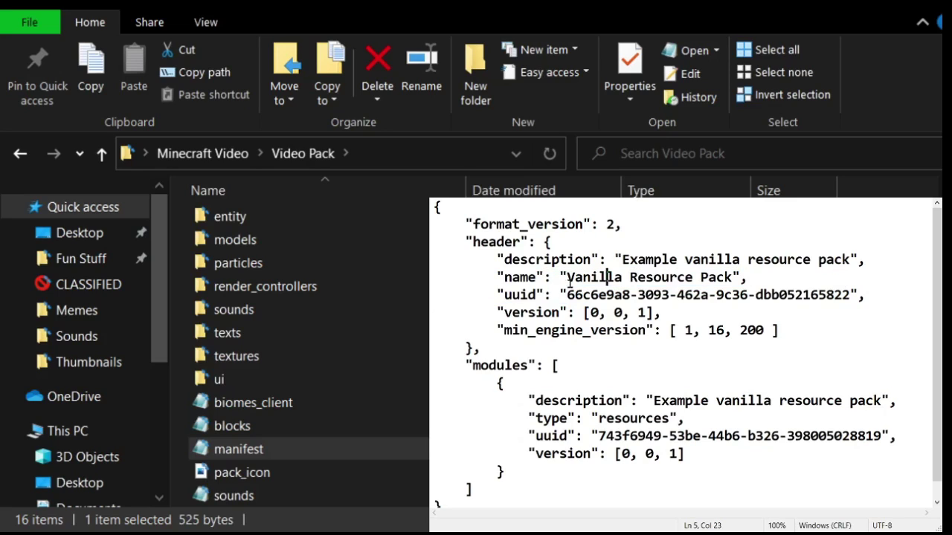
{"action": "left_click_drag", "start_coordinate": [567, 294], "coordinate": [645, 295]}
{"action": "left_click", "coordinate": [623, 294]}
{"action": "left_click_drag", "start_coordinate": [573, 277], "coordinate": [669, 277]}
{"action": "left_click", "coordinate": [606, 277]}
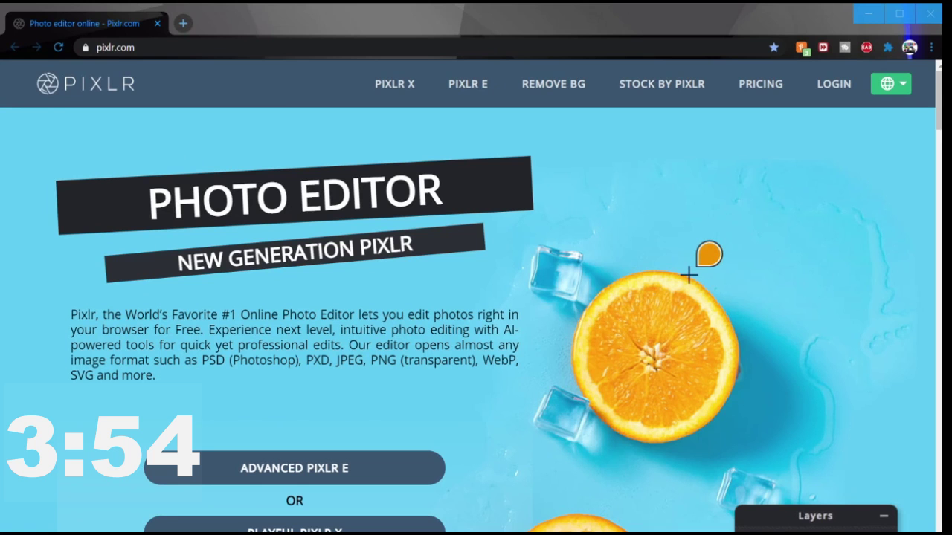
- Load uuidgenerator.net in a new tab and copy the new UUID 2ece8c0a-1685-4bdb-b27a-dfd6798e6bab
{"action": "left_click", "coordinate": [182, 23]}
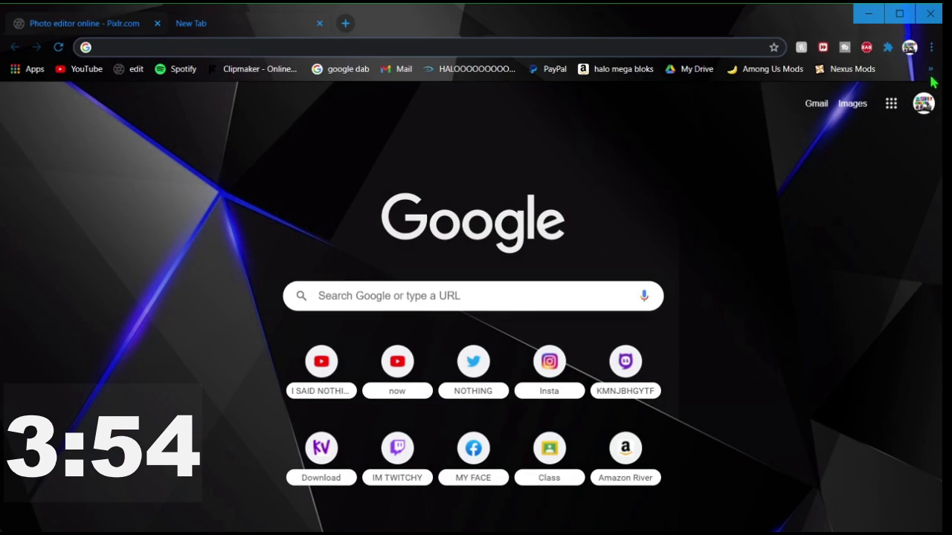
{"action": "type", "text": "uuidgenerator.net"}
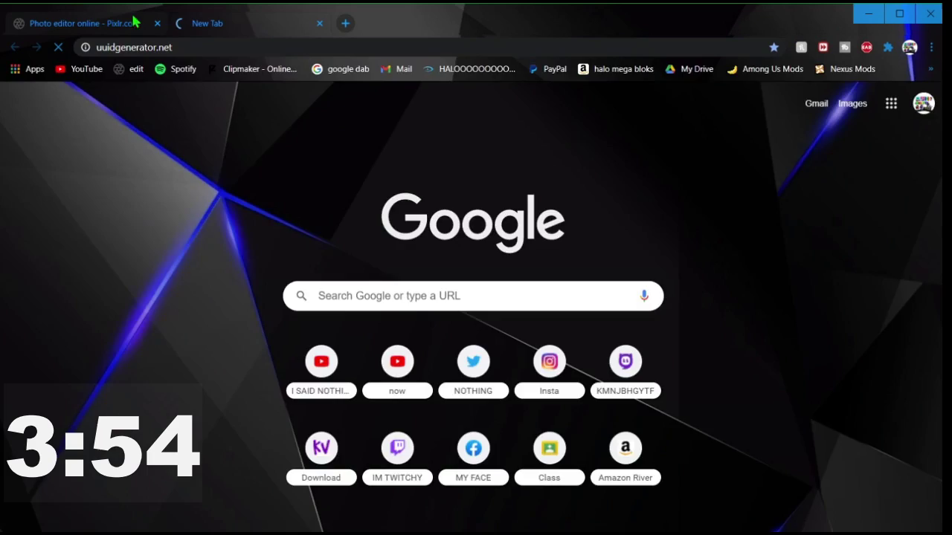
{"action": "key", "text": "Return"}
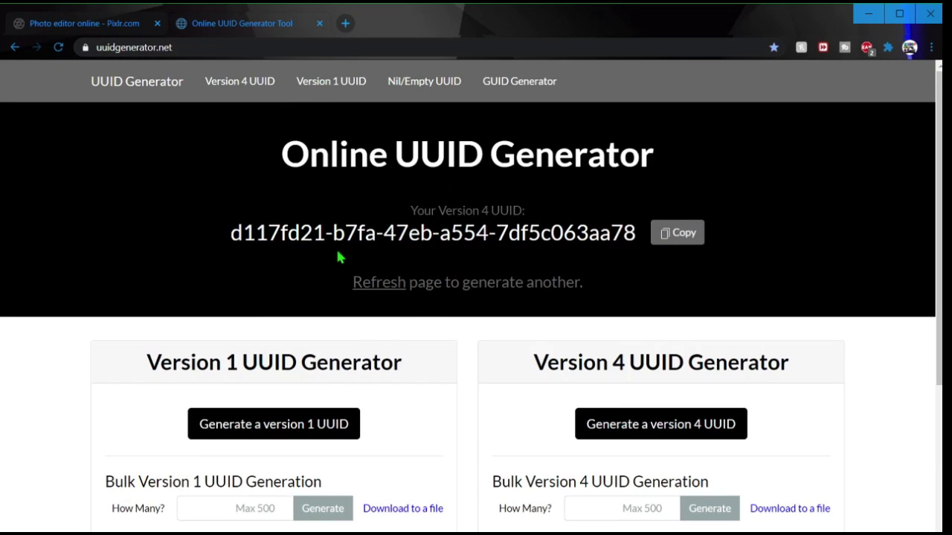
{"action": "left_click", "coordinate": [372, 286]}
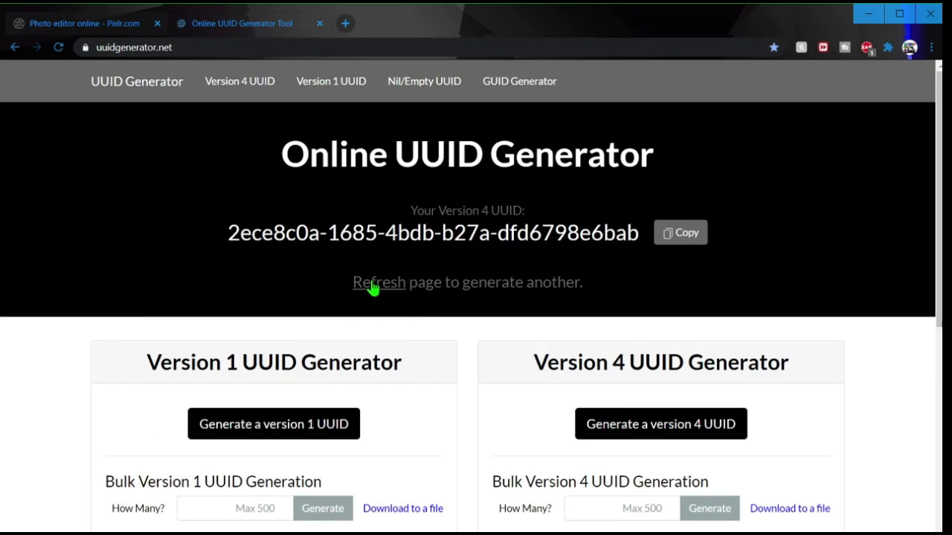
{"action": "left_click", "coordinate": [691, 235]}
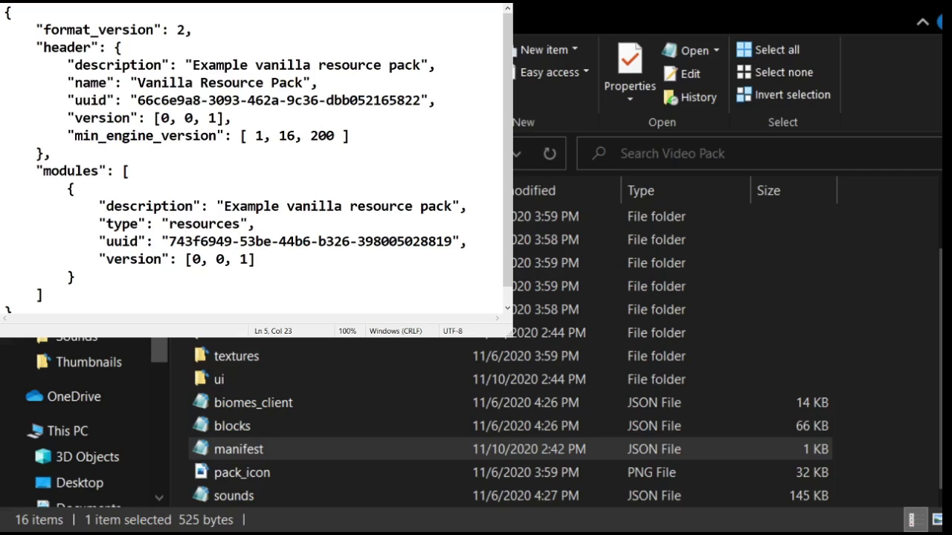
- Paste the new UUID over the header uuid, then copy a second generated UUID
{"action": "left_click_drag", "start_coordinate": [137, 99], "coordinate": [414, 100]}
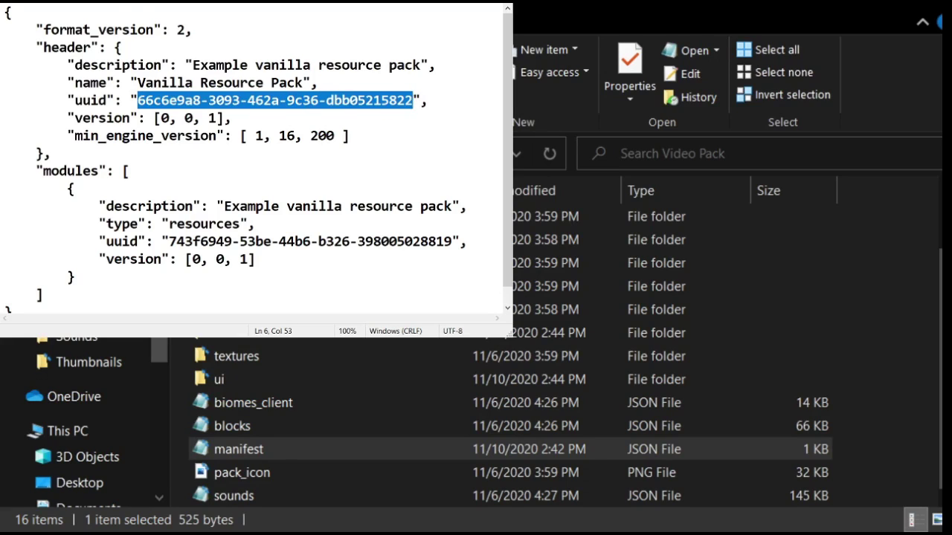
{"action": "key", "text": "ctrl+v"}
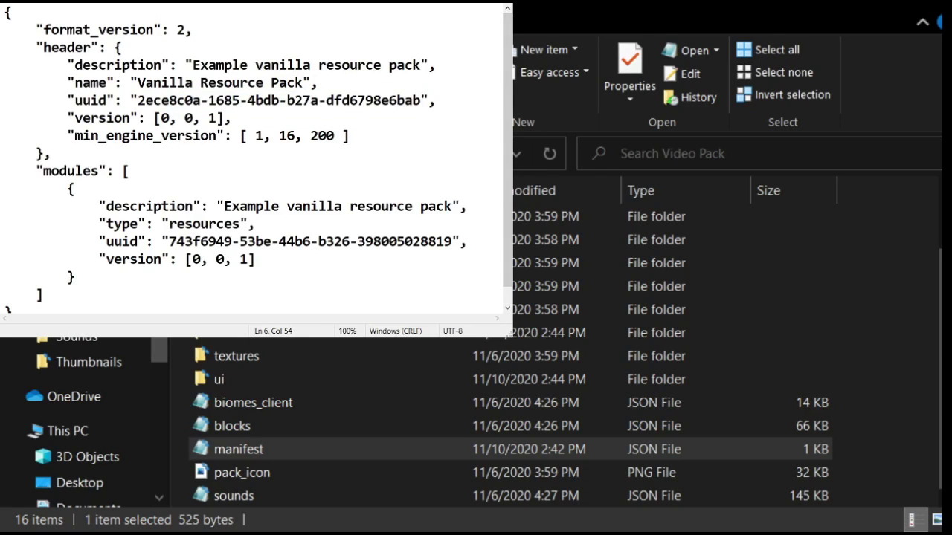
{"action": "key", "text": "alt+Tab"}
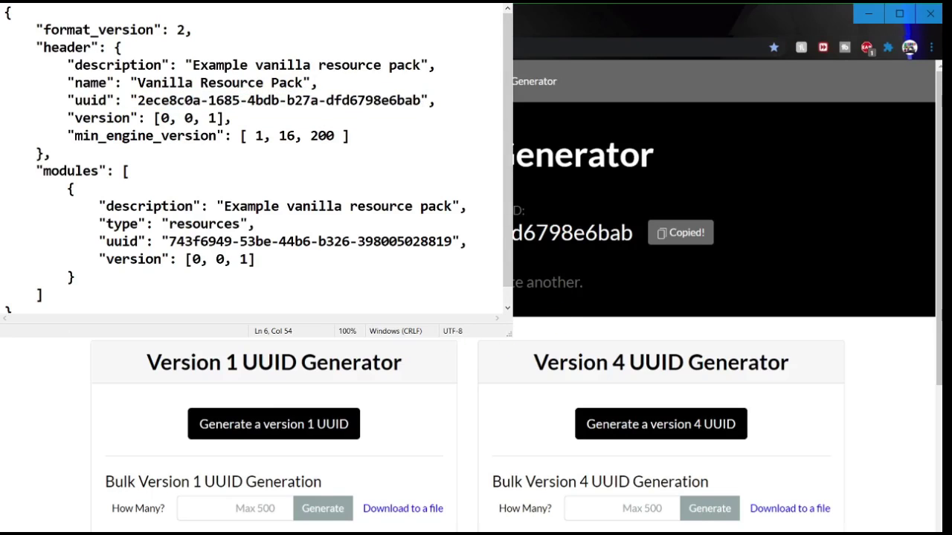
{"action": "key", "text": "F5"}
{"action": "left_click", "coordinate": [680, 233]}
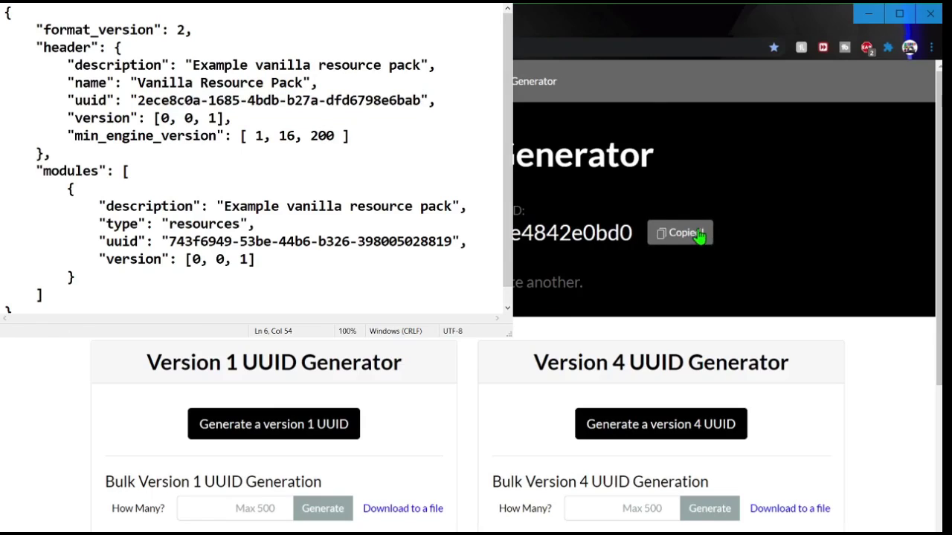
- Replace the module uuid with the second UUID, 3e066c2c-d919-4676-af08-efe4842e0bd0
{"action": "key", "text": "alt+Tab"}
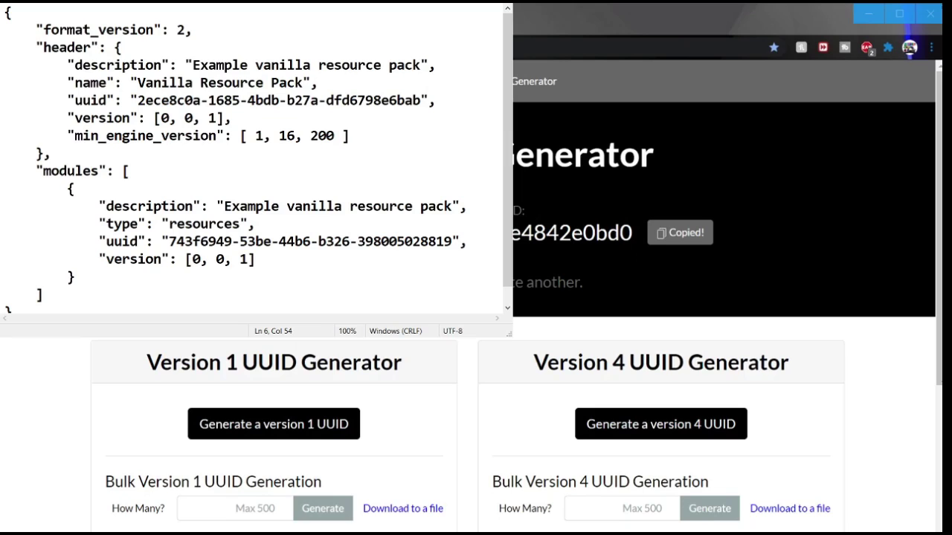
{"action": "left_click", "coordinate": [868, 13]}
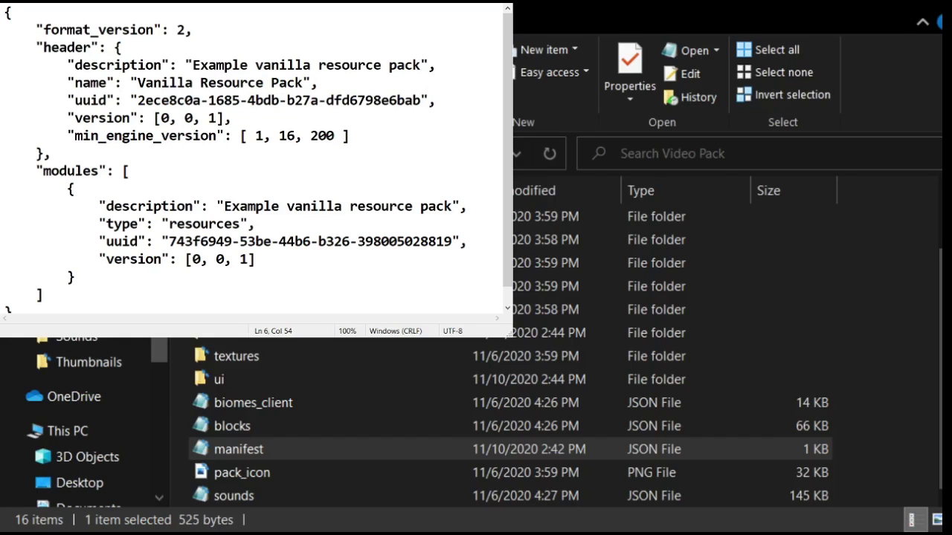
{"action": "left_click", "coordinate": [176, 241]}
{"action": "key", "text": "shift+Right"}
{"action": "key", "text": "shift+Right"}
{"action": "key", "text": "shift+Right"}
{"action": "key", "text": "shift+Right"}
{"action": "key", "text": "shift+Right"}
{"action": "key", "text": "shift+Right"}
{"action": "key", "text": "shift+Right"}
{"action": "key", "text": "shift+Right"}
{"action": "key", "text": "shift+Right"}
{"action": "key", "text": "shift+Right"}
{"action": "key", "text": "shift+Right"}
{"action": "key", "text": "shift+Right"}
{"action": "key", "text": "shift+Right"}
{"action": "key", "text": "shift+Right"}
{"action": "key", "text": "shift+Right"}
{"action": "key", "text": "shift+Right"}
{"action": "key", "text": "shift+Right"}
{"action": "key", "text": "shift+Right"}
{"action": "key", "text": "shift+Right"}
{"action": "key", "text": "shift+Right"}
{"action": "key", "text": "shift+Left"}
{"action": "key", "text": "shift+Left"}
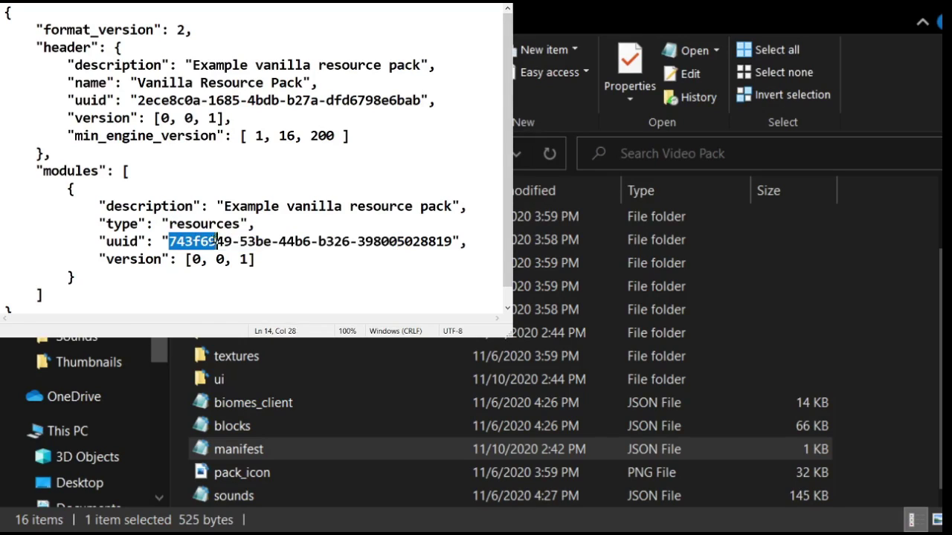
{"action": "left_click_drag", "start_coordinate": [217, 241], "coordinate": [452, 241]}
{"action": "key", "text": "ctrl+v"}
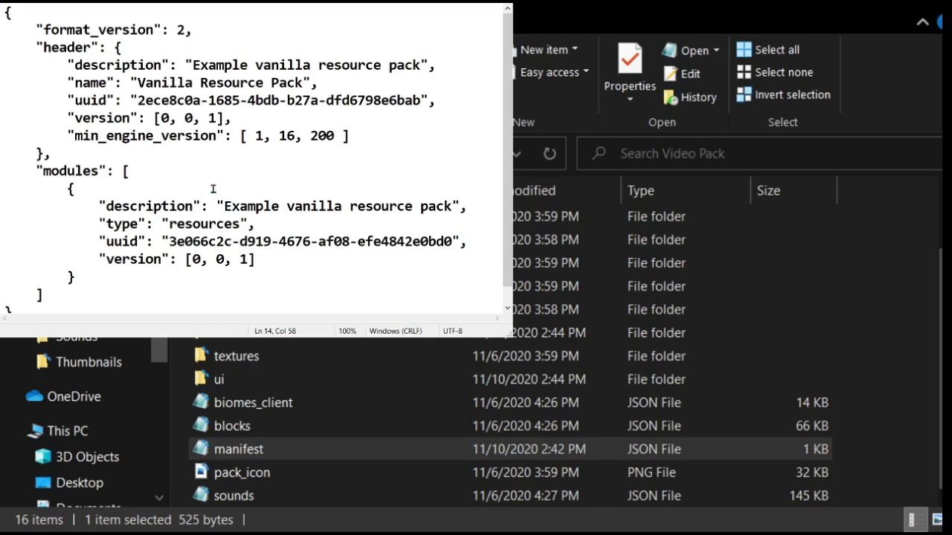
- Set the module description to 'Video' and the pack name to 'Video Pack'
{"action": "double_click", "coordinate": [232, 207]}
{"action": "left_click_drag", "start_coordinate": [225, 207], "coordinate": [452, 207]}
{"action": "type", "text": "Video"}
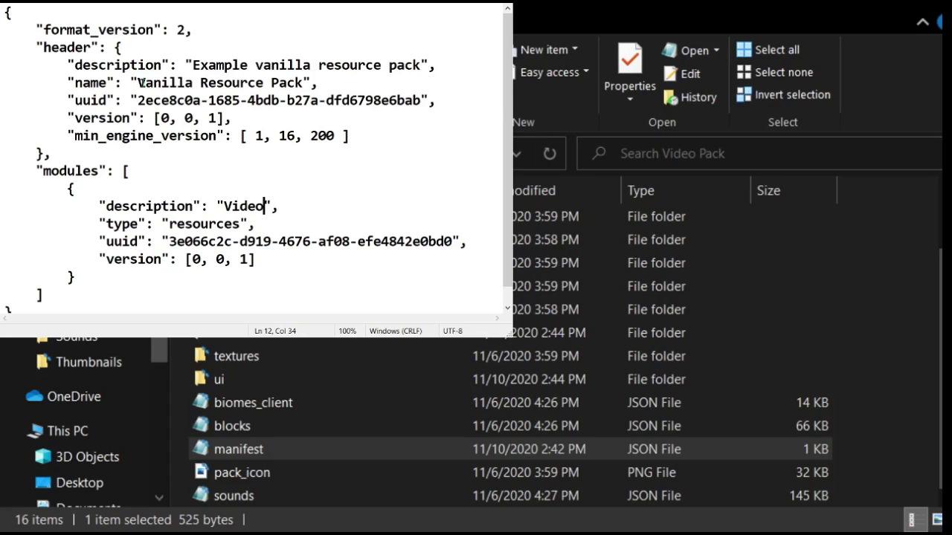
{"action": "left_click_drag", "start_coordinate": [139, 83], "coordinate": [301, 84]}
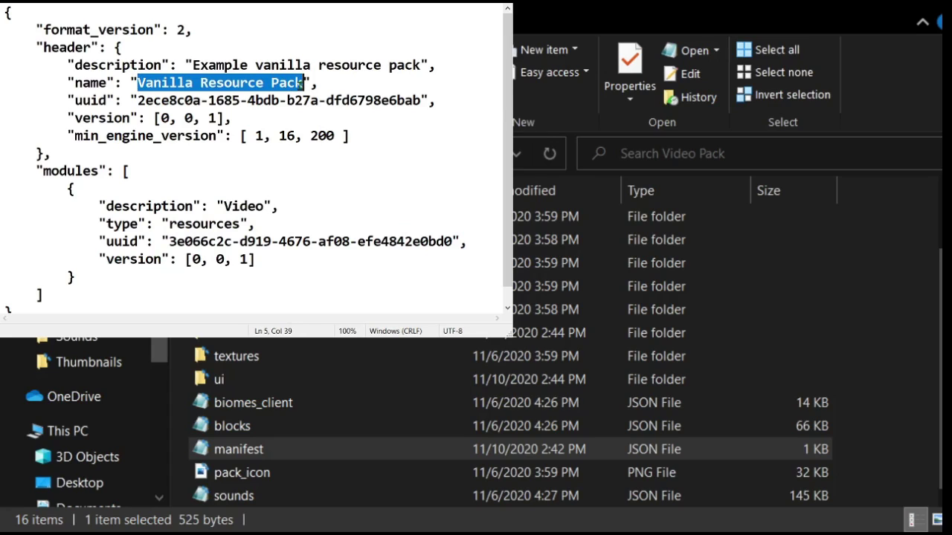
{"action": "type", "text": "Video "}
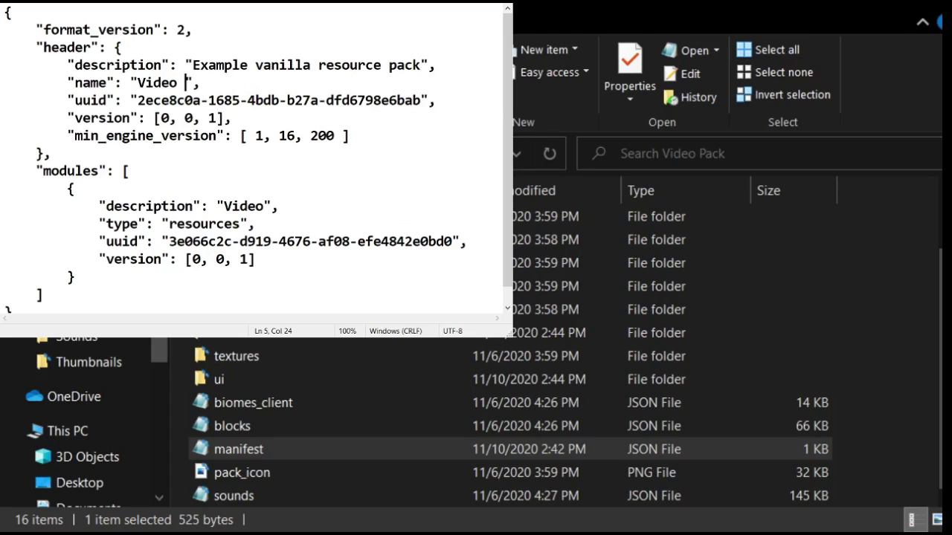
{"action": "type", "text": "Pack"}
- Change the header description to §l§4SUBSCIRE and save manifest.json
{"action": "left_click_drag", "start_coordinate": [189, 65], "coordinate": [423, 65]}
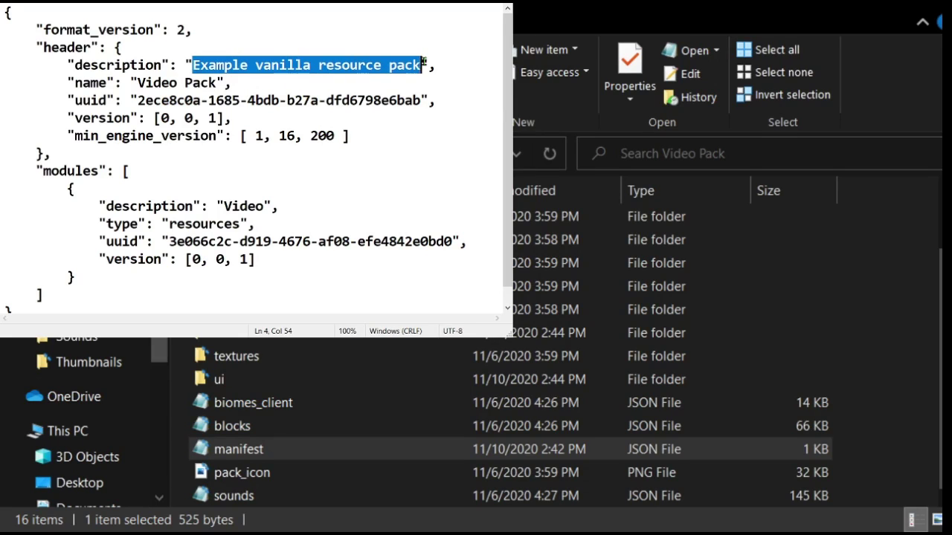
{"action": "type", "text": "SUBSCIRE"}
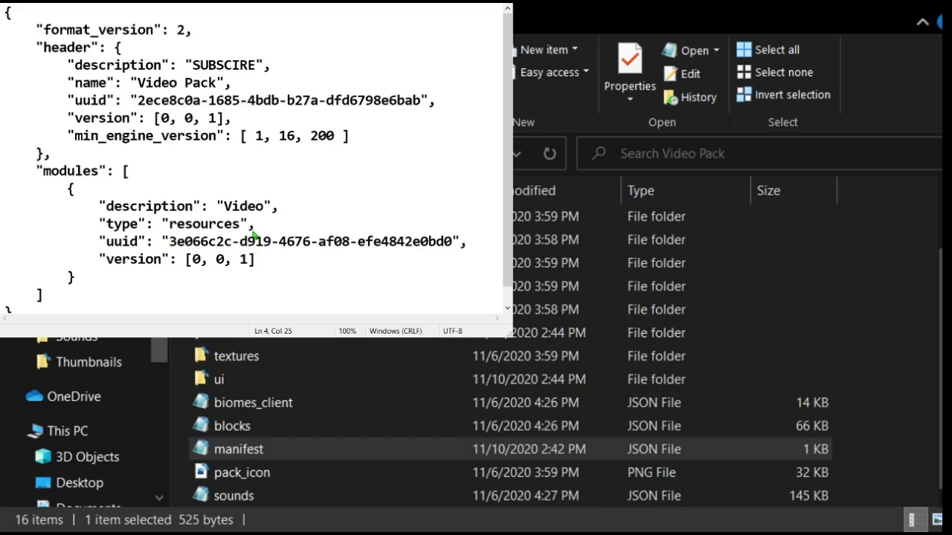
{"action": "type", "text": "§"}
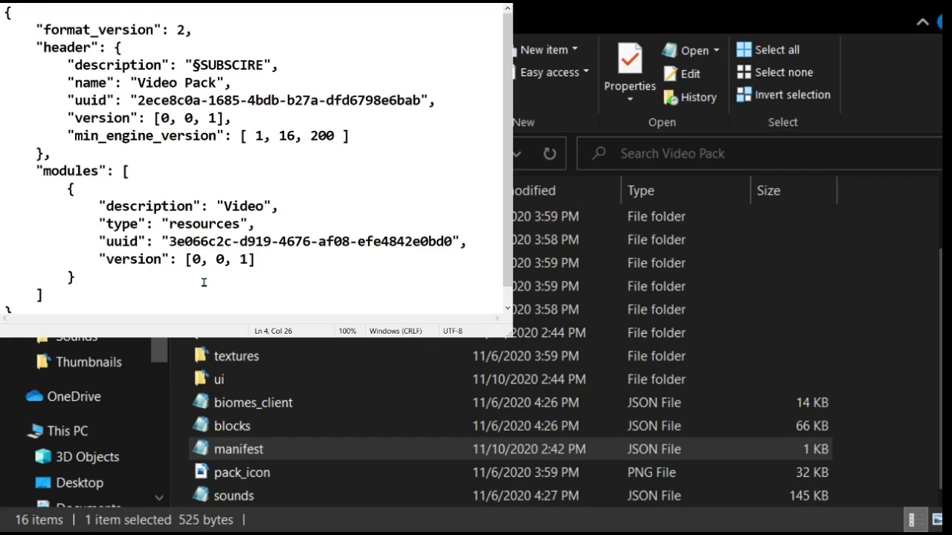
{"action": "type", "text": "l§"}
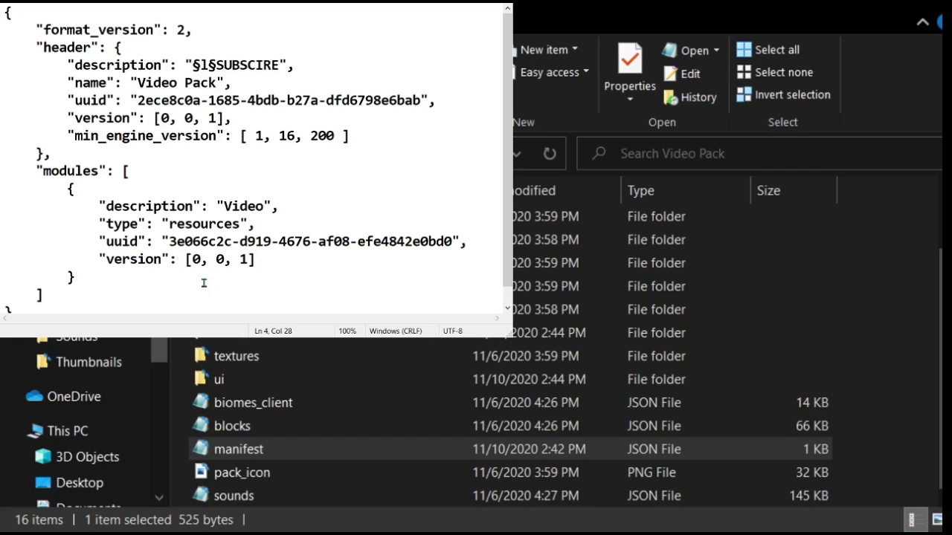
{"action": "type", "text": "4"}
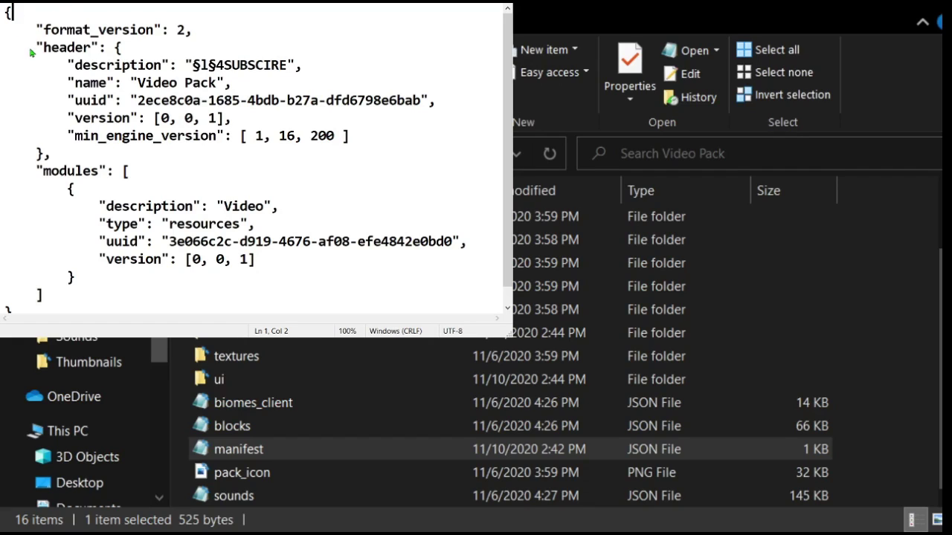
{"action": "key", "text": "ctrl+s"}
- Close Notepad and delete biomes_client, blocks and the sounds JSON from Video Pack
{"action": "left_click", "coordinate": [876, 14]}
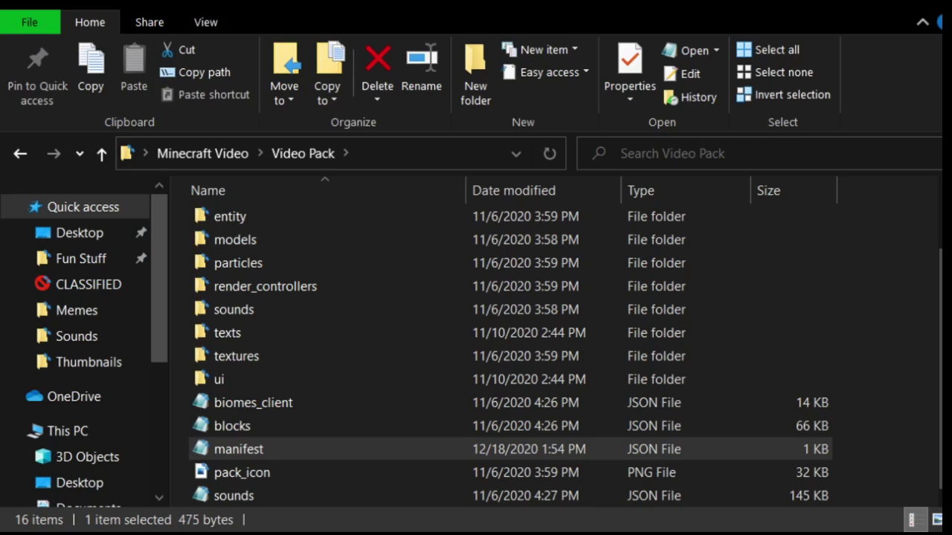
{"action": "scroll", "coordinate": [257, 312], "scroll_direction": "up", "scroll_amount": 2}
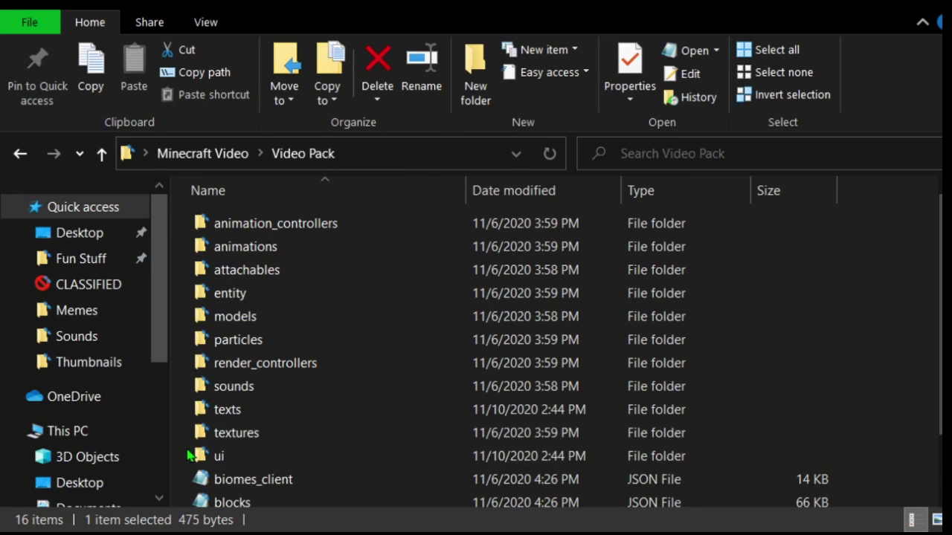
{"action": "scroll", "coordinate": [195, 450], "scroll_direction": "down", "scroll_amount": 1}
{"action": "left_click", "coordinate": [245, 426]}
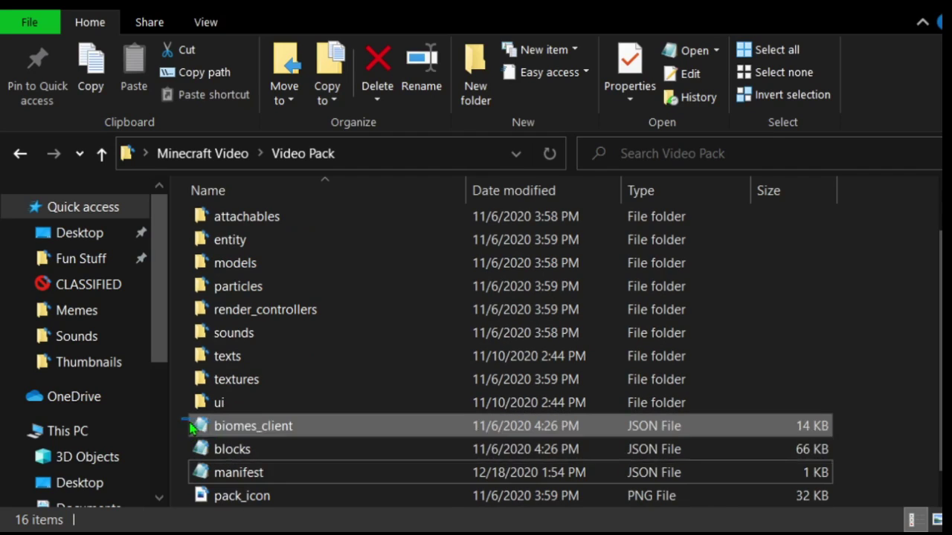
{"action": "left_click", "coordinate": [274, 452], "text": "shift"}
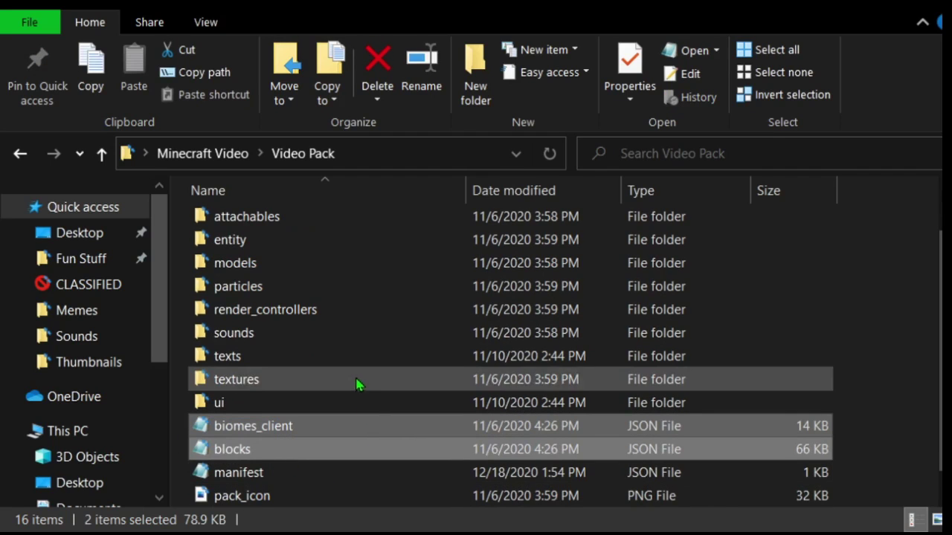
{"action": "key", "text": "Delete"}
{"action": "left_click", "coordinate": [281, 496]}
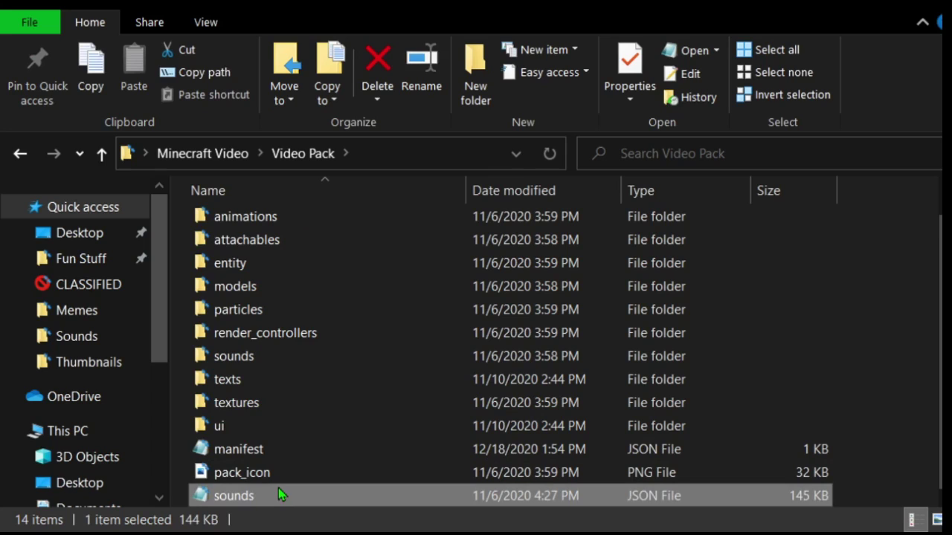
{"action": "key", "text": "Delete"}
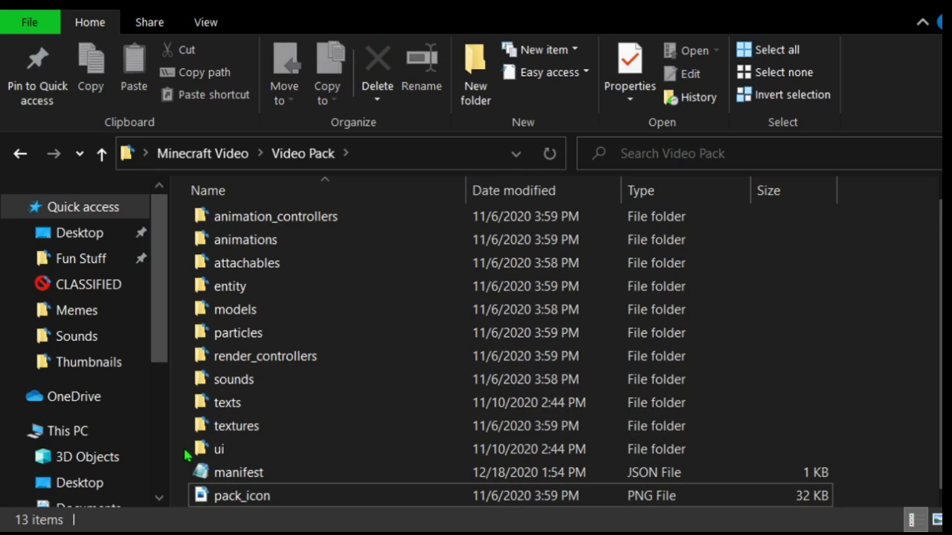
- Delete the ui folder, eight more folders and the texts folder
{"action": "left_click", "coordinate": [224, 449]}
{"action": "key", "text": "Delete"}
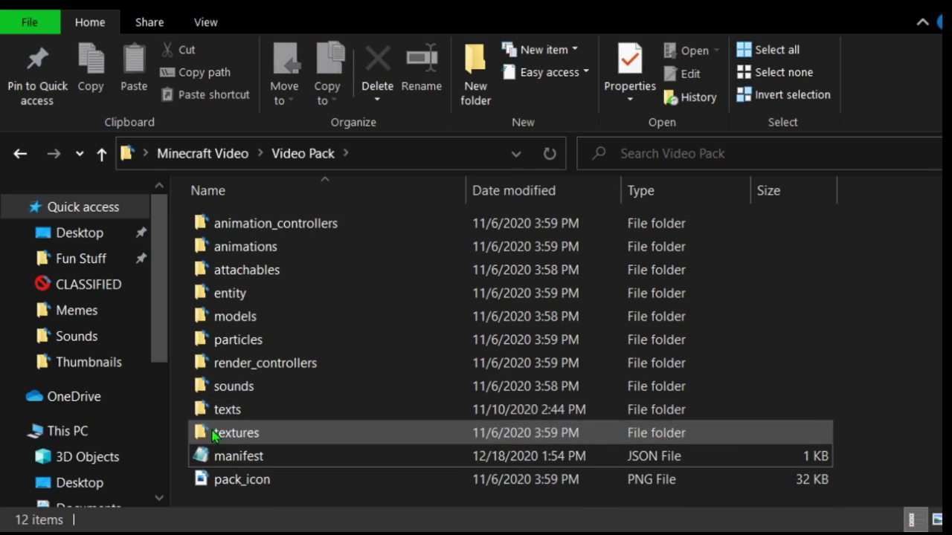
{"action": "left_click_drag", "start_coordinate": [170, 397], "coordinate": [389, 230]}
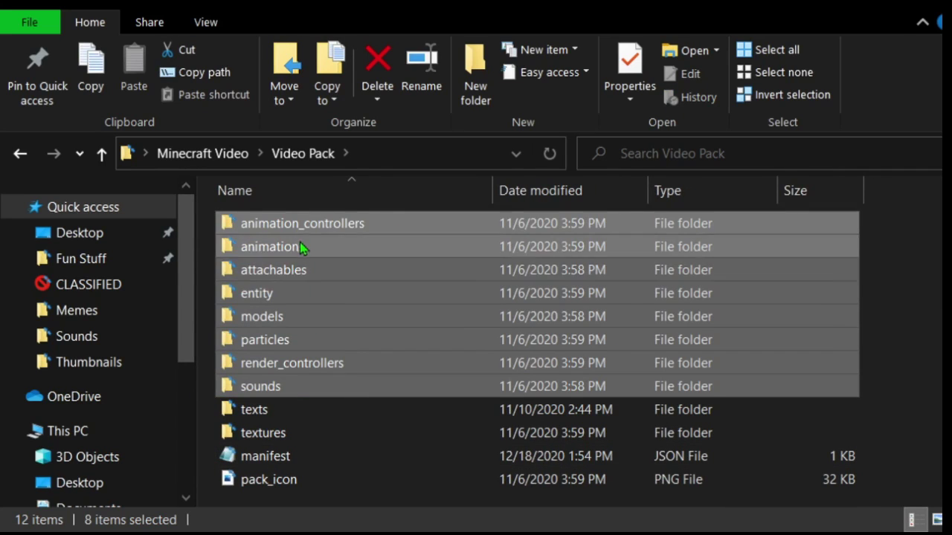
{"action": "key", "text": "Delete"}
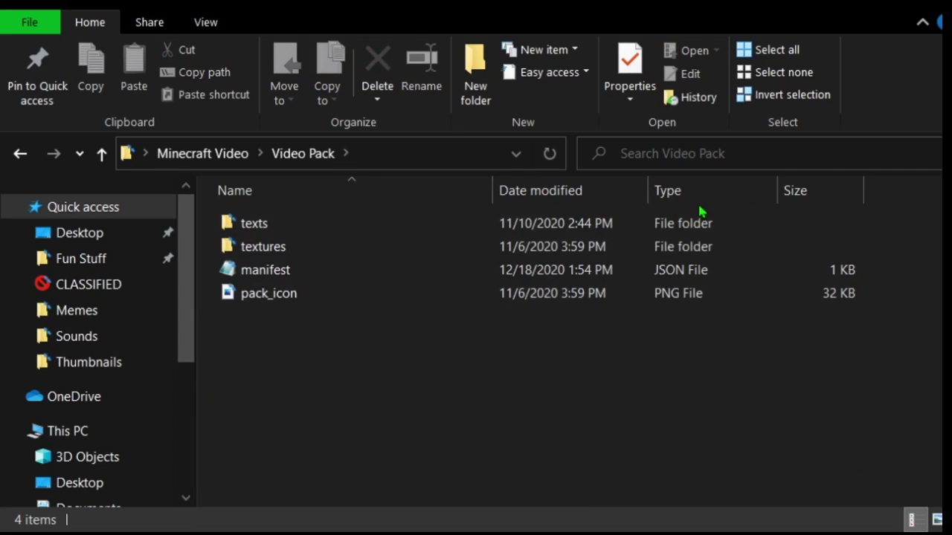
{"action": "left_click", "coordinate": [374, 223]}
{"action": "key", "text": "Delete"}
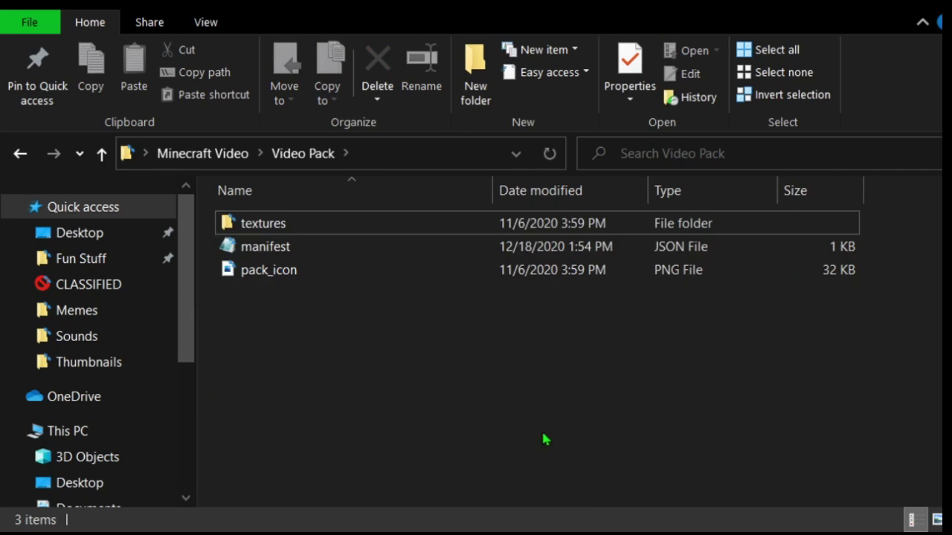
- Select the pack_icon image and keep brown as the paint colour in Pixlr E
{"action": "left_click", "coordinate": [354, 277]}
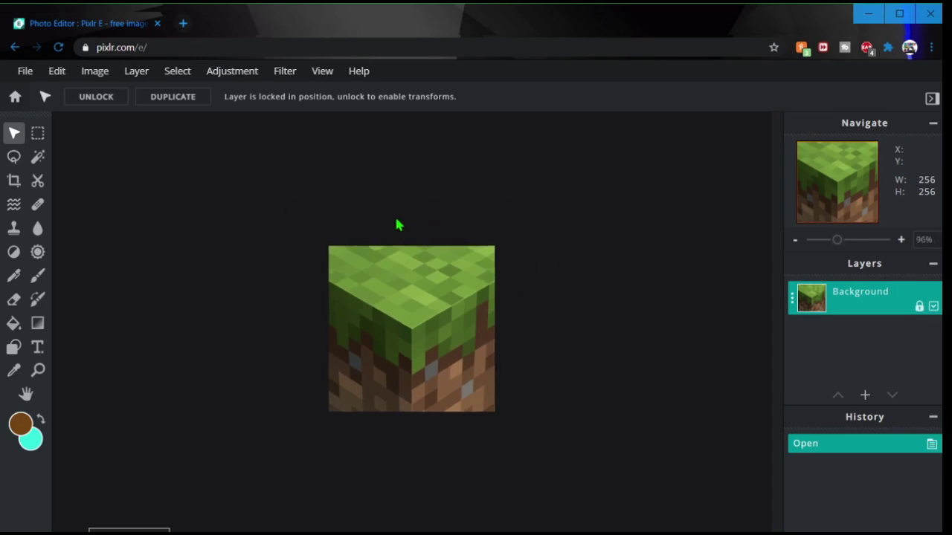
{"action": "scroll", "coordinate": [399, 217], "scroll_direction": "up", "scroll_amount": 4}
{"action": "scroll", "coordinate": [491, 310], "scroll_direction": "up", "scroll_amount": 3}
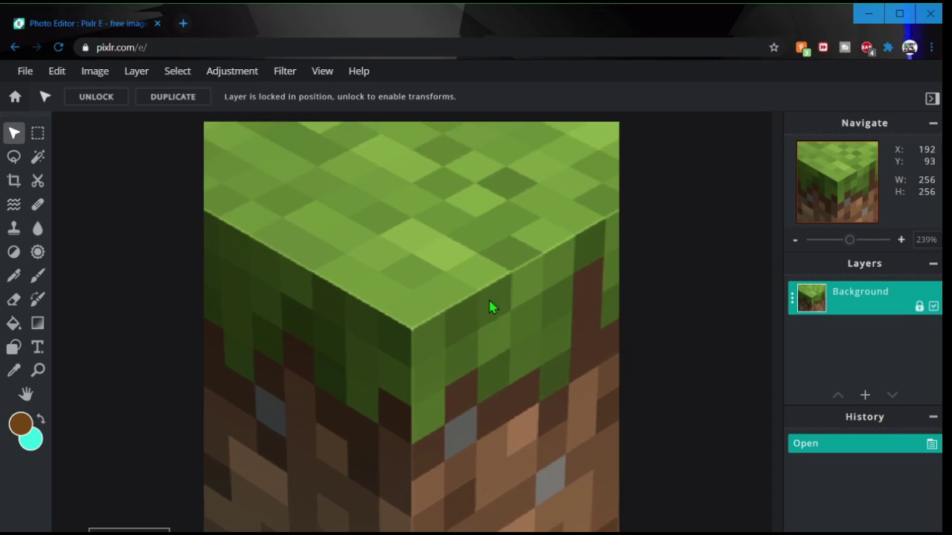
{"action": "scroll", "coordinate": [491, 310], "scroll_direction": "down", "scroll_amount": 4}
{"action": "scroll", "coordinate": [336, 270], "scroll_direction": "up", "scroll_amount": 2}
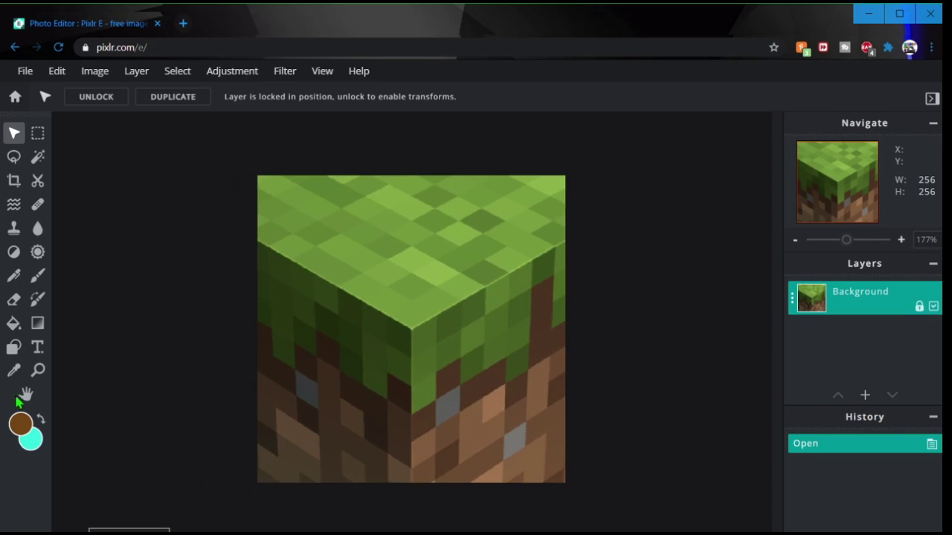
{"action": "left_click", "coordinate": [22, 426]}
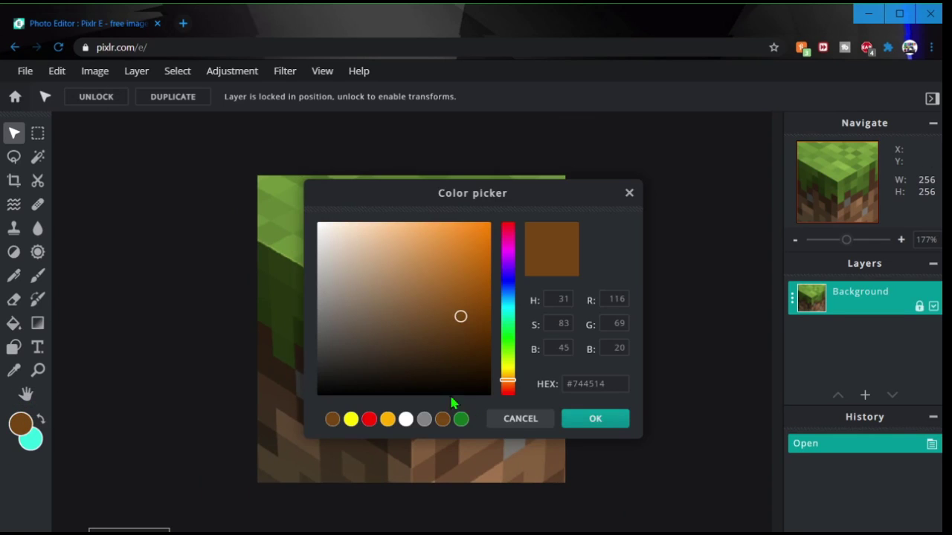
{"action": "left_click", "coordinate": [576, 418]}
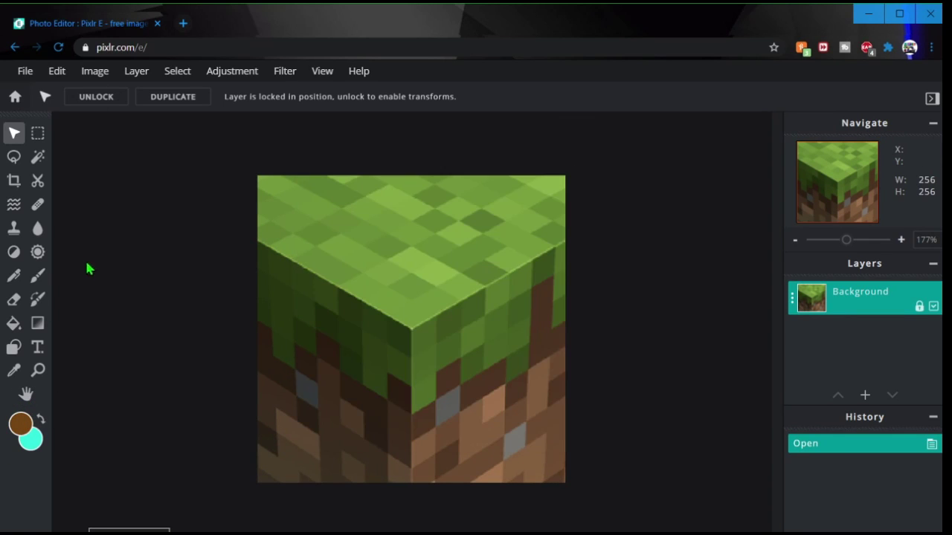
- Paint dark brown over the left-side dirt with a 0% softness brush
{"action": "left_click", "coordinate": [38, 278]}
{"action": "left_click", "coordinate": [124, 102]}
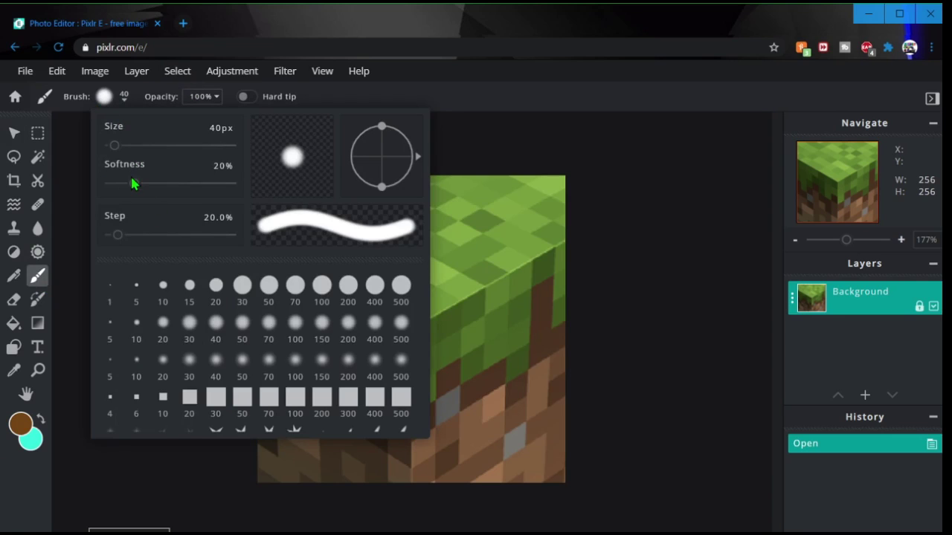
{"action": "left_click_drag", "start_coordinate": [134, 185], "coordinate": [107, 185]}
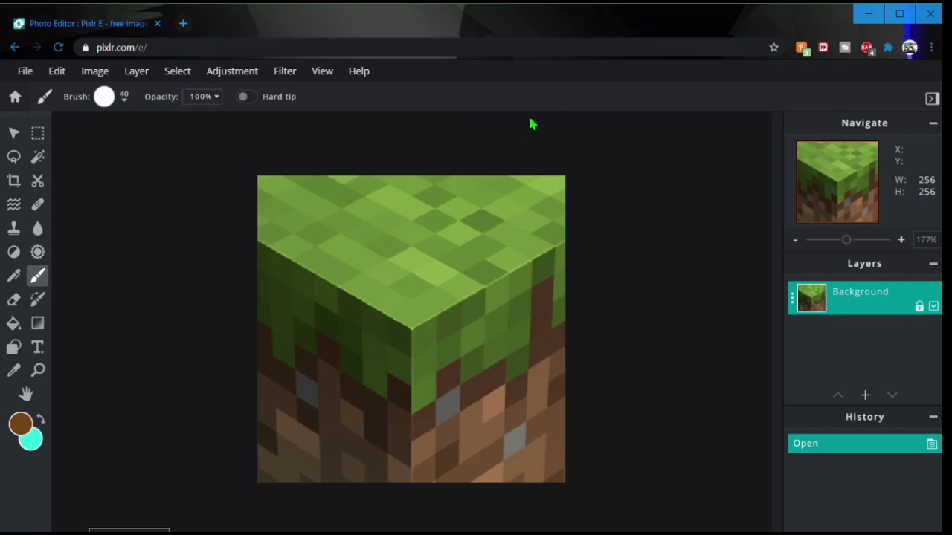
{"action": "left_click", "coordinate": [41, 419]}
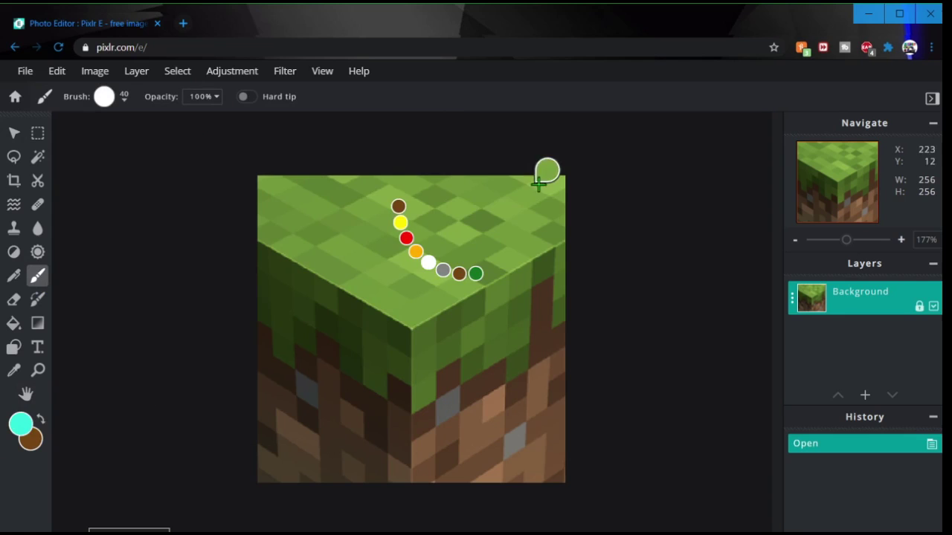
{"action": "left_click", "coordinate": [538, 184], "text": "alt"}
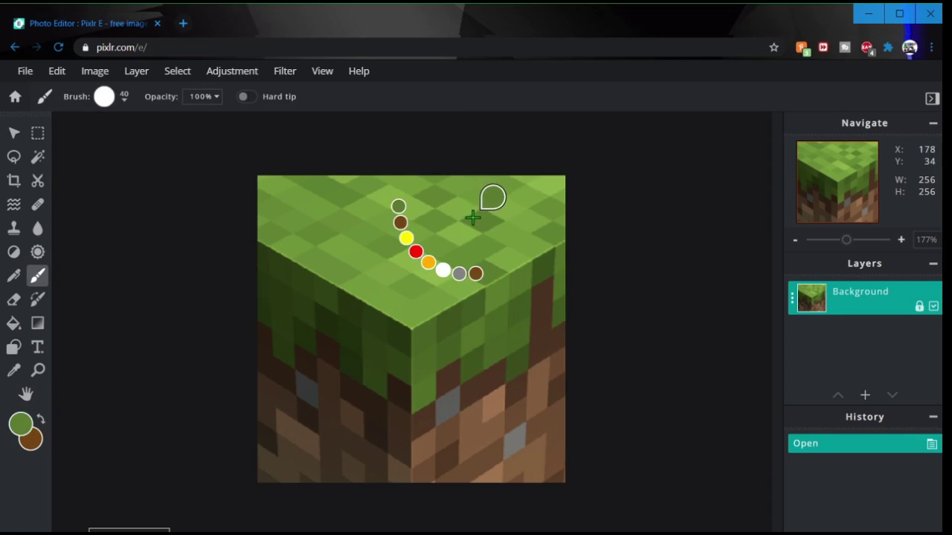
{"action": "left_click", "coordinate": [42, 419]}
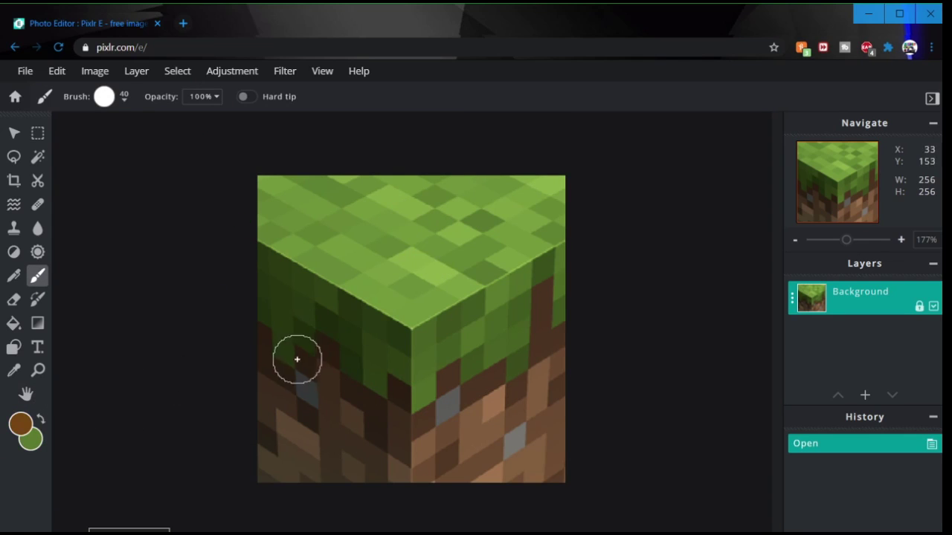
{"action": "mouse_move", "coordinate": [270, 347]}
{"action": "left_mouse_down"}
{"action": "mouse_move", "coordinate": [293, 388]}
{"action": "mouse_move", "coordinate": [308, 383]}
{"action": "left_mouse_up"}
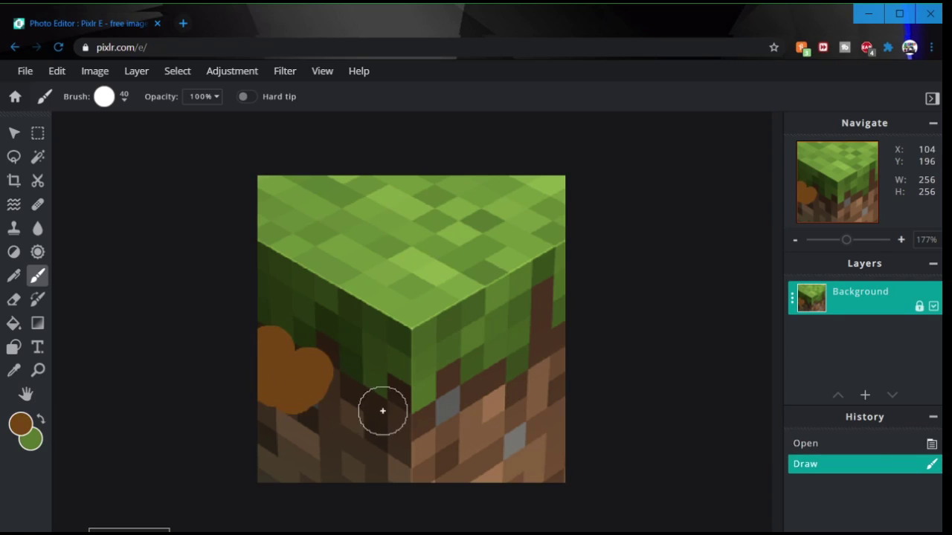
{"action": "left_click", "coordinate": [382, 411], "text": "alt"}
{"action": "mouse_move", "coordinate": [255, 355]}
{"action": "left_mouse_down"}
{"action": "mouse_move", "coordinate": [268, 382]}
{"action": "mouse_move", "coordinate": [292, 386]}
{"action": "mouse_move", "coordinate": [314, 360]}
{"action": "mouse_move", "coordinate": [294, 359]}
{"action": "mouse_move", "coordinate": [288, 346]}
{"action": "mouse_move", "coordinate": [295, 391]}
{"action": "mouse_move", "coordinate": [395, 422]}
{"action": "mouse_move", "coordinate": [407, 411]}
{"action": "mouse_move", "coordinate": [381, 408]}
{"action": "mouse_move", "coordinate": [348, 382]}
{"action": "mouse_move", "coordinate": [461, 419]}
{"action": "mouse_move", "coordinate": [449, 380]}
{"action": "mouse_move", "coordinate": [518, 387]}
{"action": "mouse_move", "coordinate": [537, 361]}
{"action": "mouse_move", "coordinate": [533, 324]}
{"action": "mouse_move", "coordinate": [545, 299]}
{"action": "mouse_move", "coordinate": [560, 350]}
{"action": "mouse_move", "coordinate": [540, 534]}
{"action": "mouse_move", "coordinate": [400, 456]}
{"action": "left_mouse_up"}
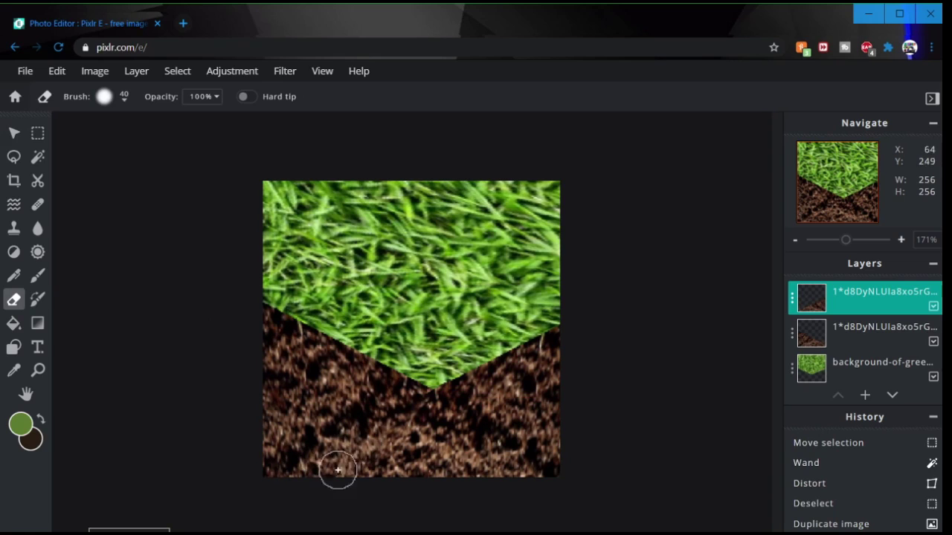
- Merge the grass background and both dirt layers down into one layer using Merge Down
{"action": "left_click", "coordinate": [14, 134]}
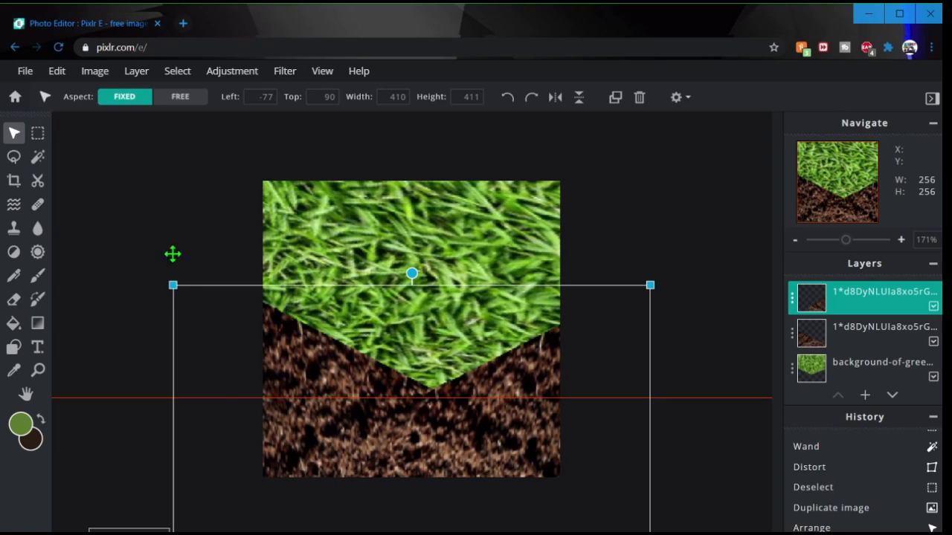
{"action": "left_click", "coordinate": [738, 476]}
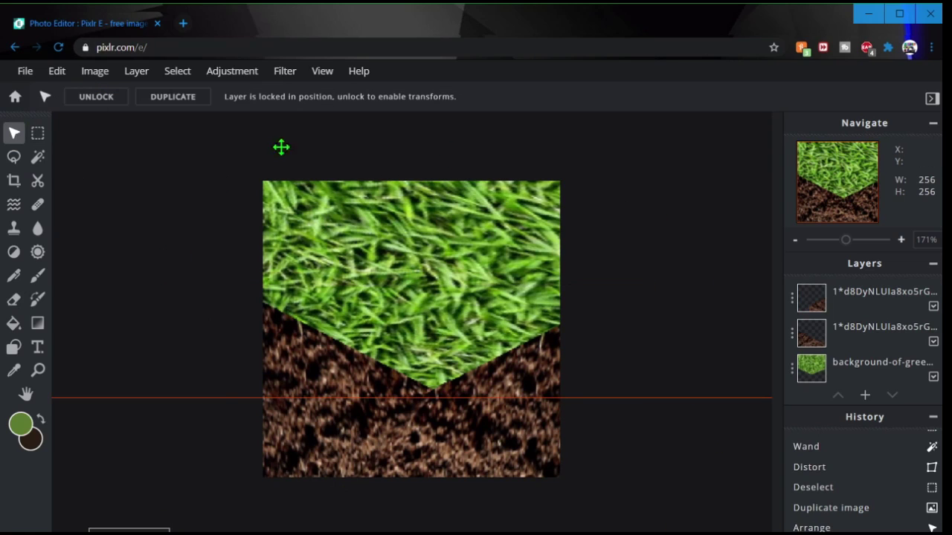
{"action": "left_click", "coordinate": [793, 298]}
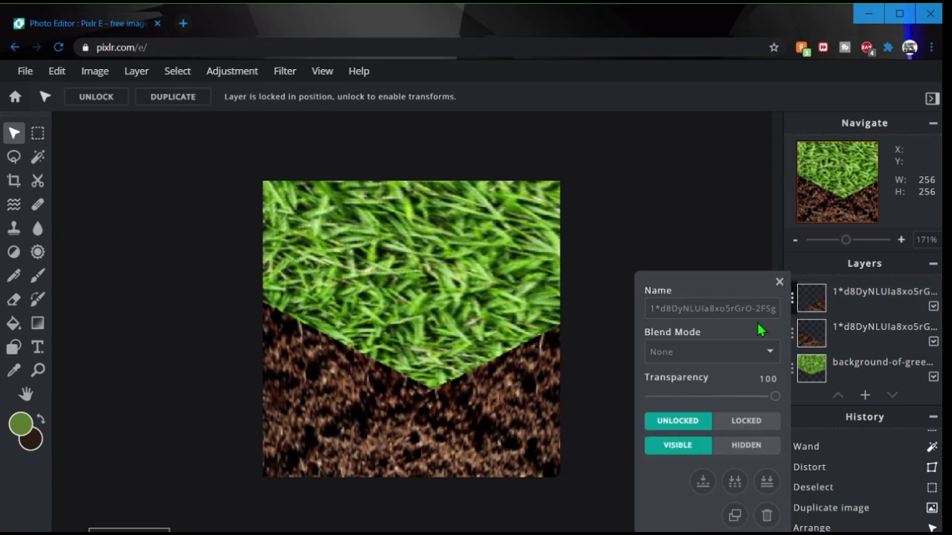
{"action": "left_click", "coordinate": [725, 491]}
{"action": "left_click", "coordinate": [793, 299]}
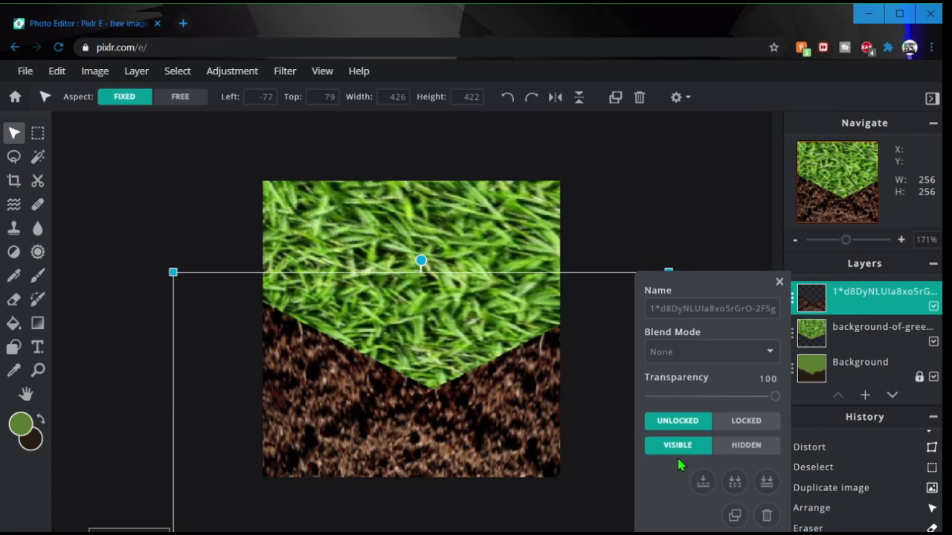
{"action": "left_click", "coordinate": [701, 481]}
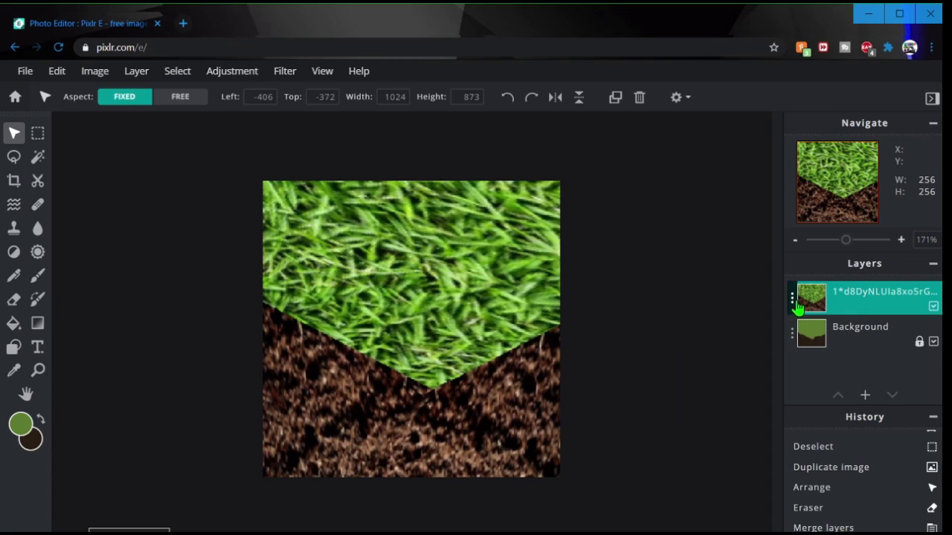
{"action": "left_click", "coordinate": [792, 301]}
{"action": "left_click", "coordinate": [703, 481]}
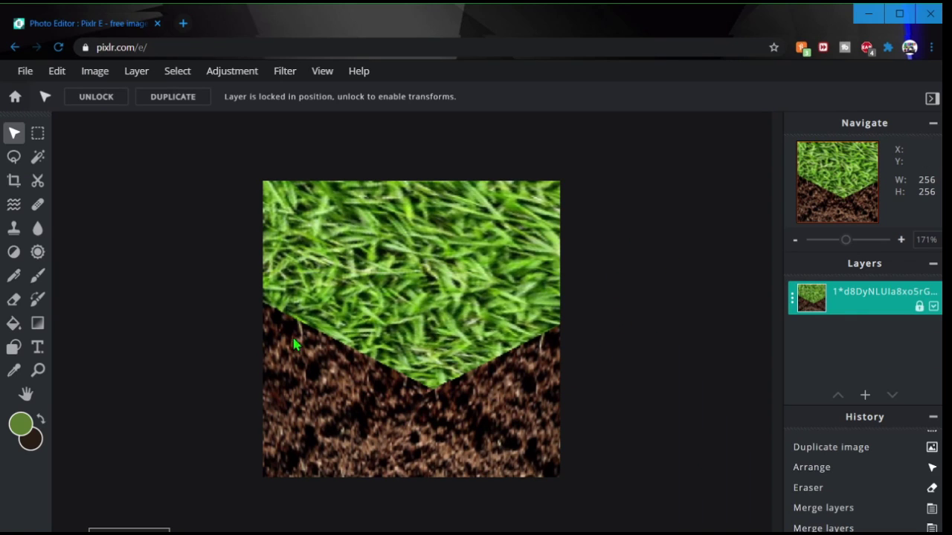
- Save the image as pack_icon with PNG file type and download it
{"action": "scroll", "coordinate": [452, 359], "scroll_direction": "up", "scroll_amount": 2}
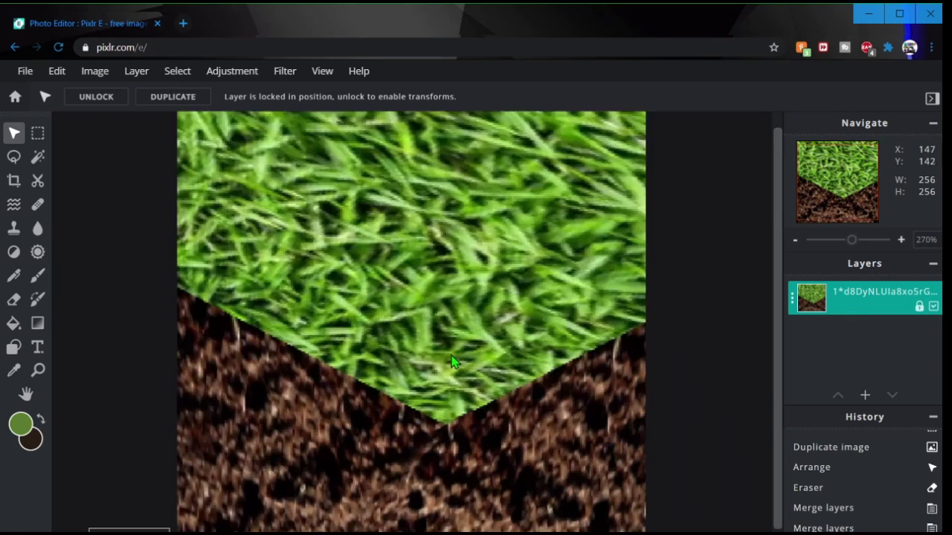
{"action": "scroll", "coordinate": [452, 359], "scroll_direction": "down", "scroll_amount": 2}
{"action": "scroll", "coordinate": [340, 260], "scroll_direction": "up", "scroll_amount": 3}
{"action": "scroll", "coordinate": [513, 280], "scroll_direction": "up", "scroll_amount": 3}
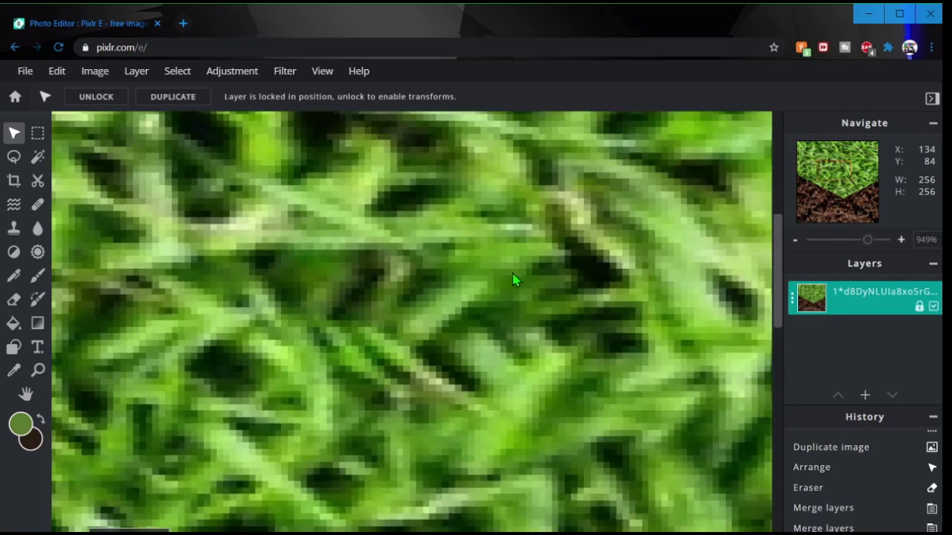
{"action": "scroll", "coordinate": [513, 279], "scroll_direction": "down", "scroll_amount": 5}
{"action": "scroll", "coordinate": [335, 216], "scroll_direction": "up", "scroll_amount": 2}
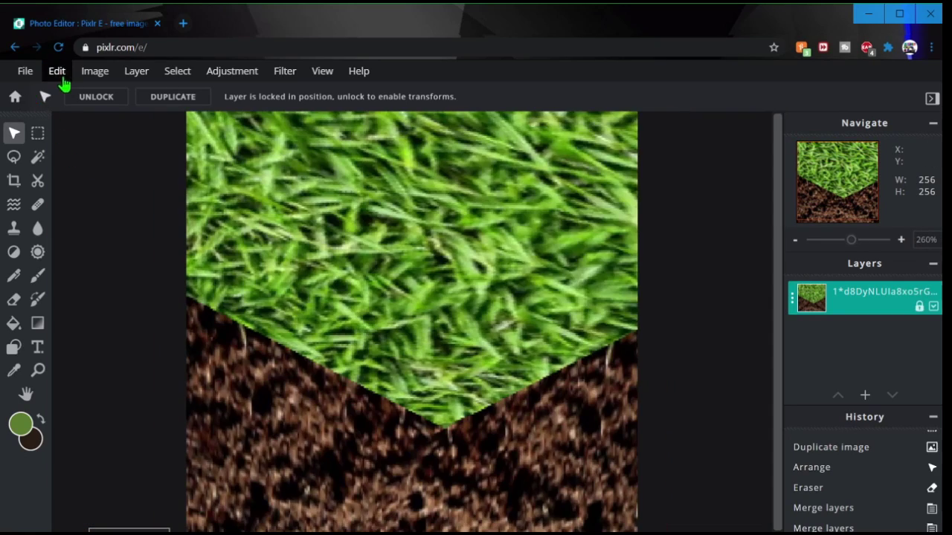
{"action": "left_click", "coordinate": [26, 72]}
{"action": "left_click", "coordinate": [64, 191]}
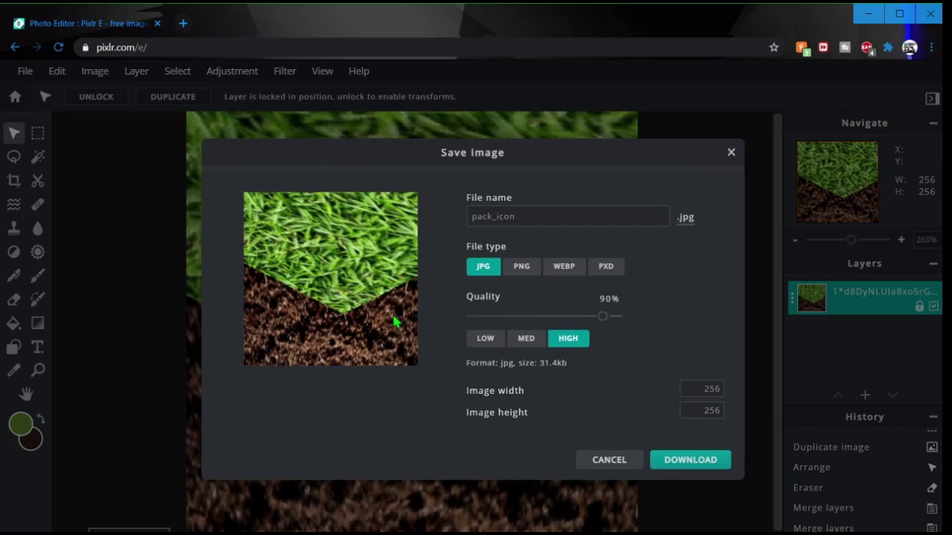
{"action": "left_click", "coordinate": [521, 268]}
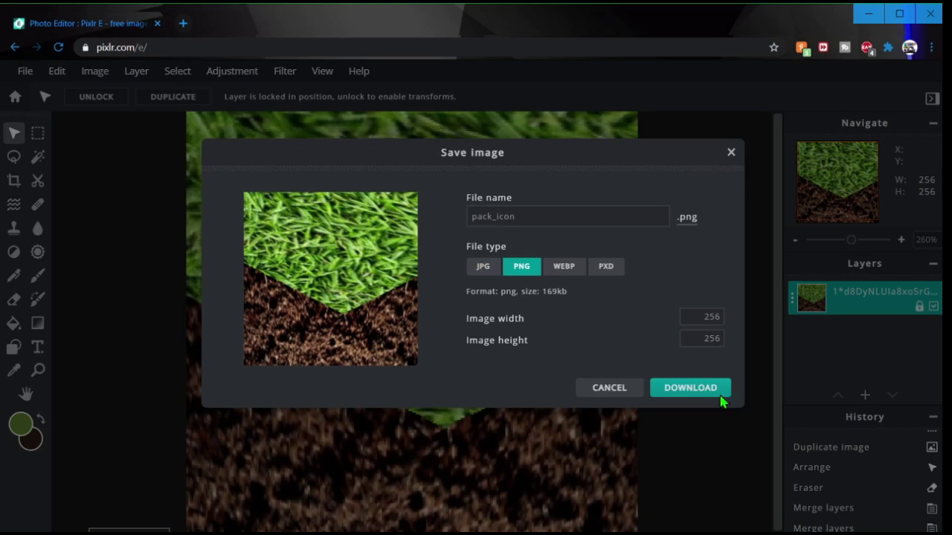
{"action": "left_click", "coordinate": [690, 389]}
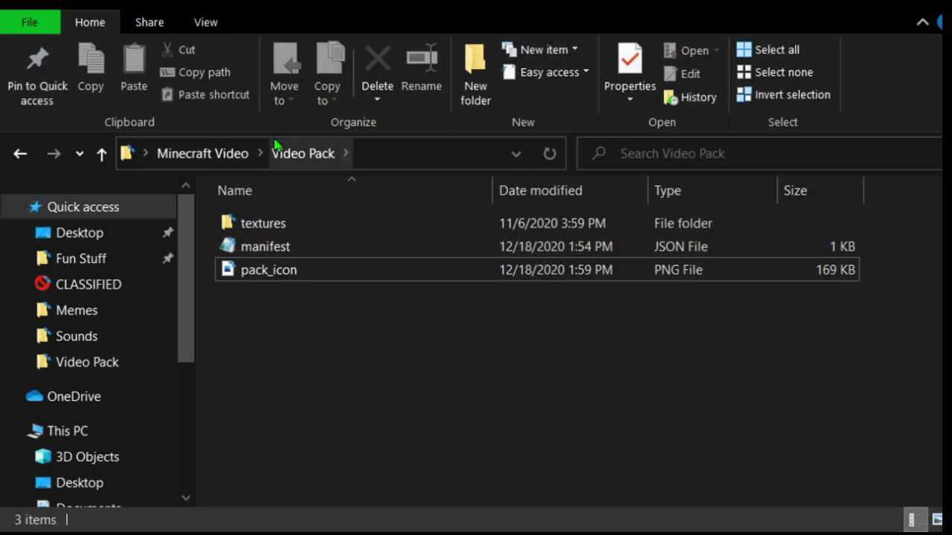
- Switch the Video Pack folder view to Large icons
{"action": "left_click", "coordinate": [207, 24]}
{"action": "left_click", "coordinate": [364, 53]}
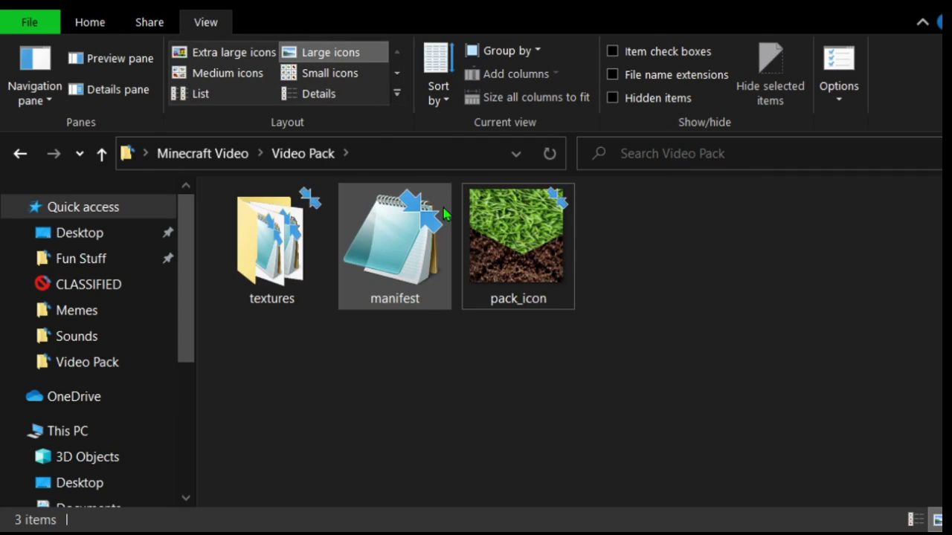
- Delete every item in textures except the blocks folder, then open blocks
{"action": "mouse_move", "coordinate": [435, 387]}
{"action": "left_mouse_down"}
{"action": "mouse_move", "coordinate": [616, 245]}
{"action": "mouse_move", "coordinate": [444, 323]}
{"action": "mouse_move", "coordinate": [437, 376]}
{"action": "left_mouse_up"}
{"action": "double_click", "coordinate": [269, 298]}
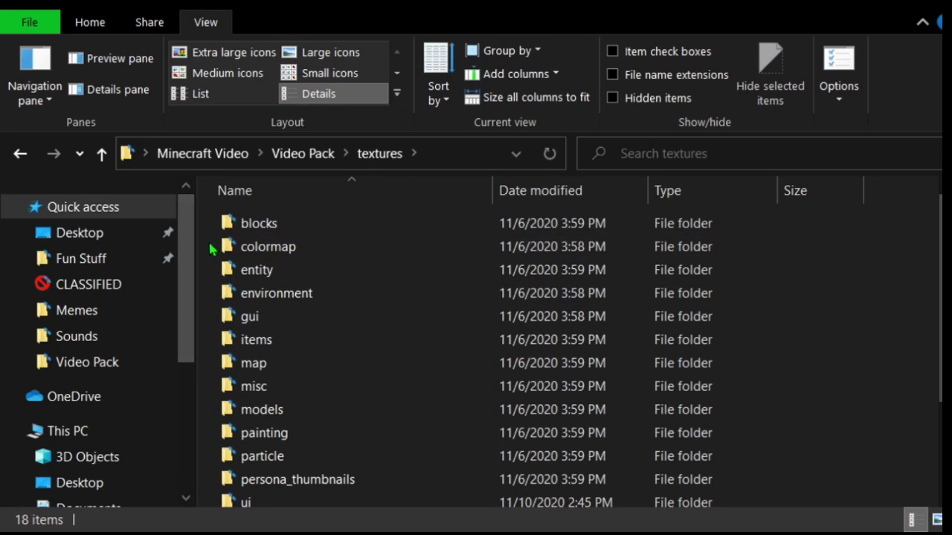
{"action": "left_click_drag", "start_coordinate": [207, 254], "coordinate": [417, 513]}
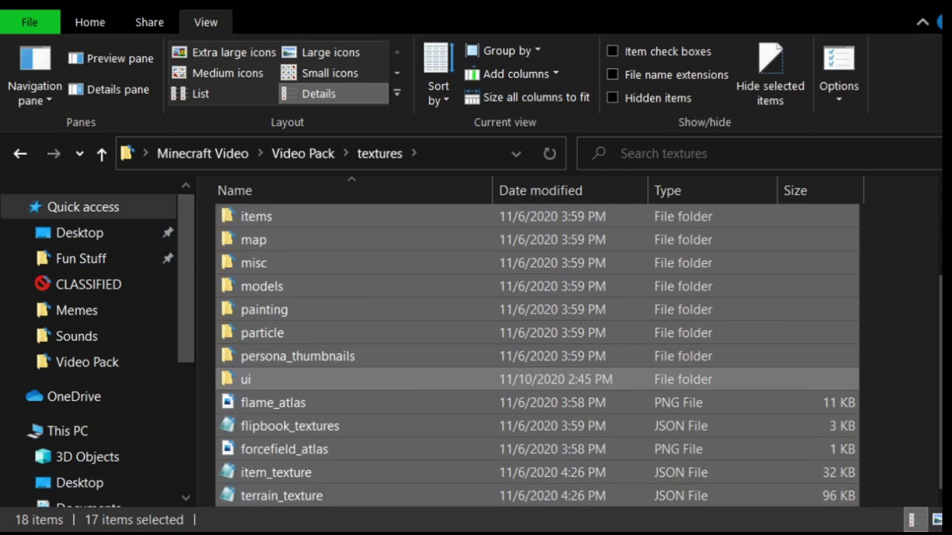
{"action": "key", "text": "Delete"}
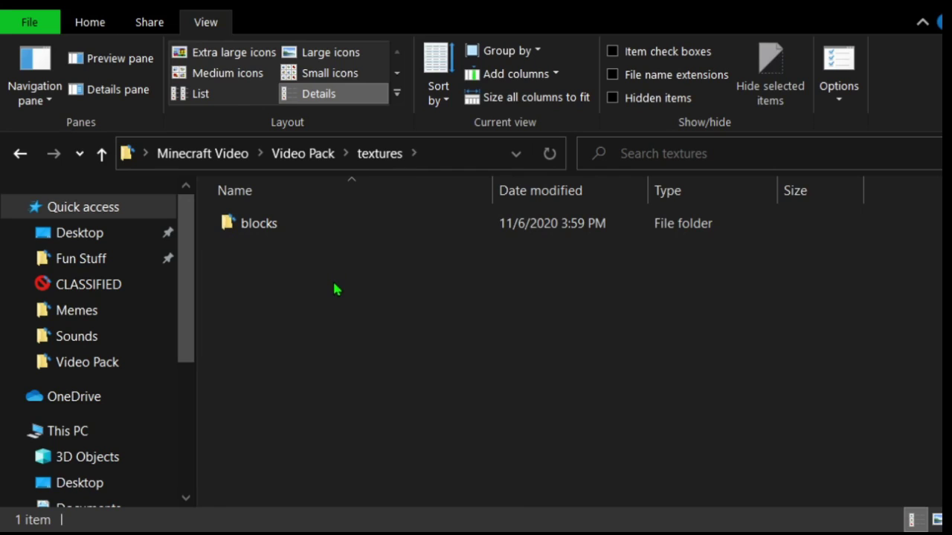
{"action": "double_click", "coordinate": [325, 238]}
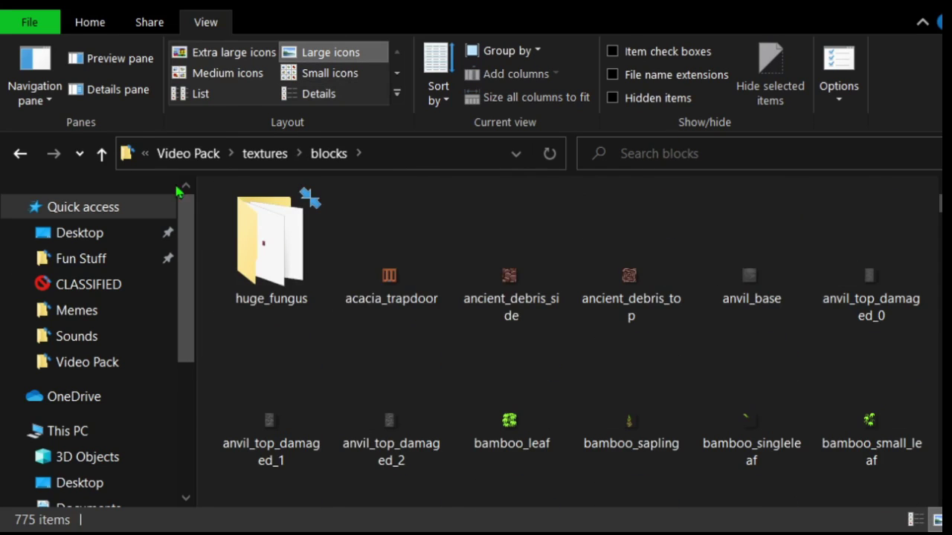
- Search blocks for 'grass' and take out grass_carried, grass_side_carried and grass_top
{"action": "left_click", "coordinate": [784, 144]}
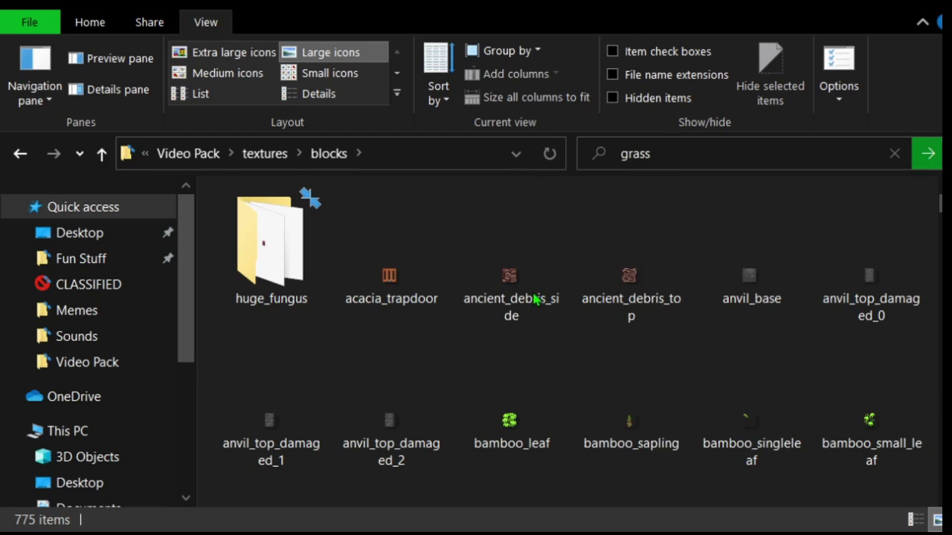
{"action": "left_click", "coordinate": [927, 155]}
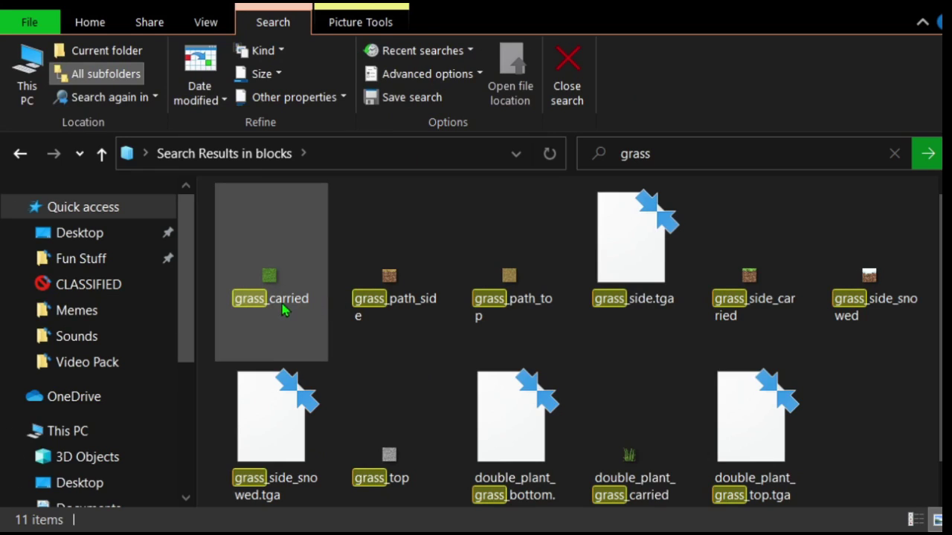
{"action": "left_click", "coordinate": [273, 280]}
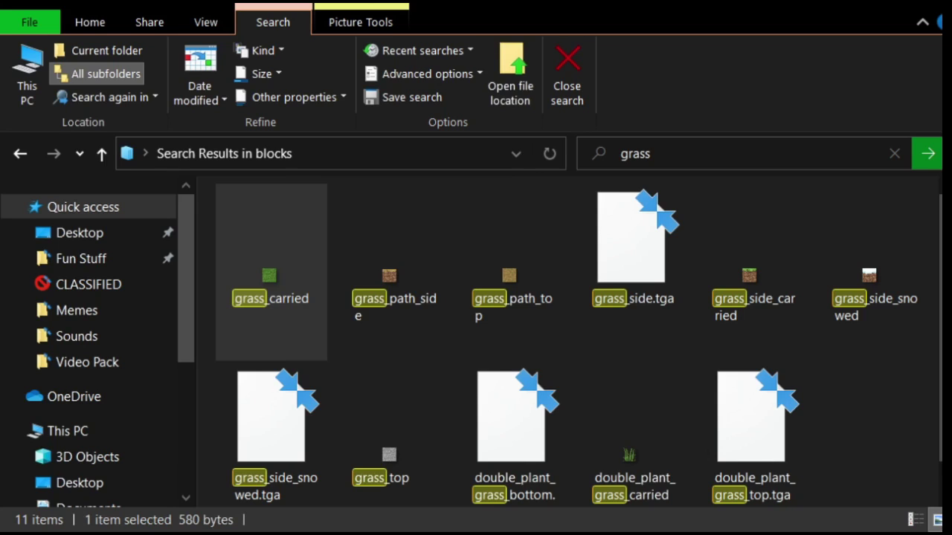
{"action": "key", "text": "Delete"}
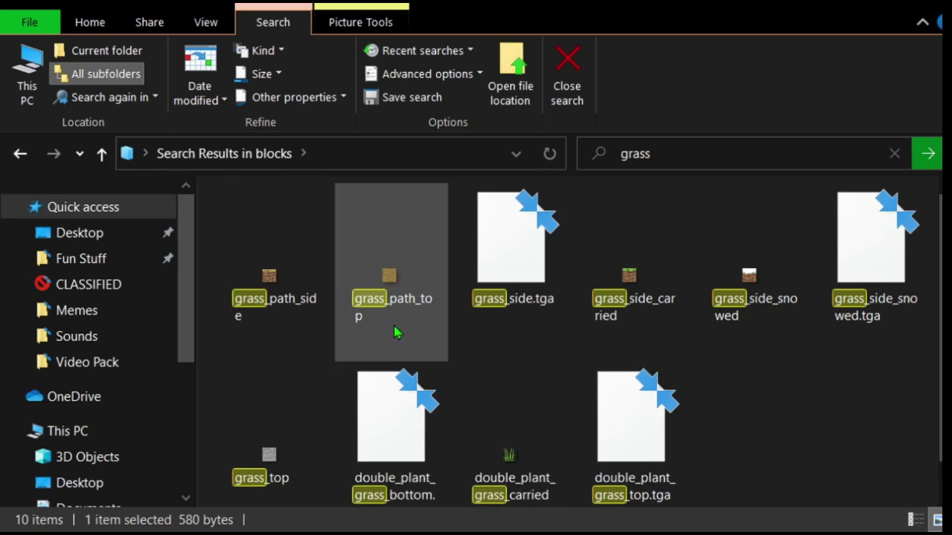
{"action": "left_click_drag", "start_coordinate": [639, 256], "coordinate": [610, 269]}
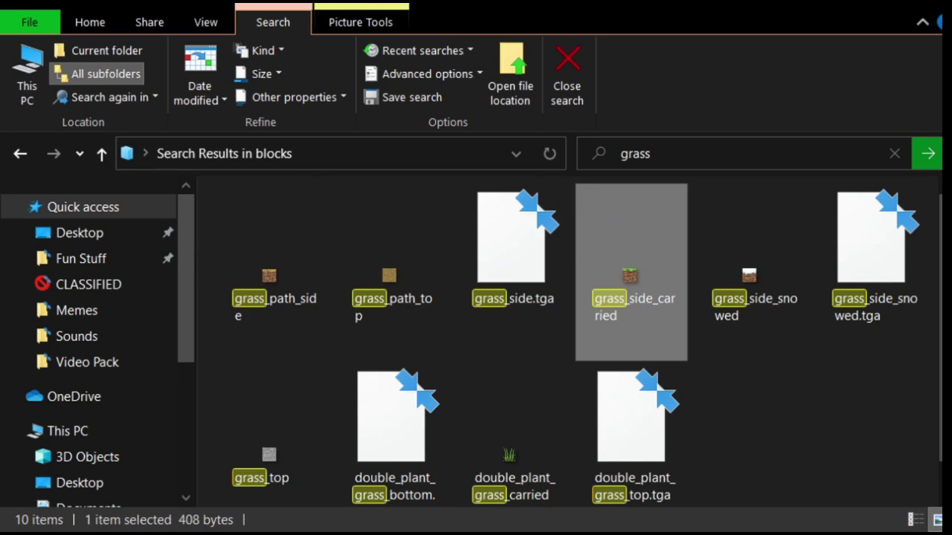
{"action": "left_click", "coordinate": [747, 444]}
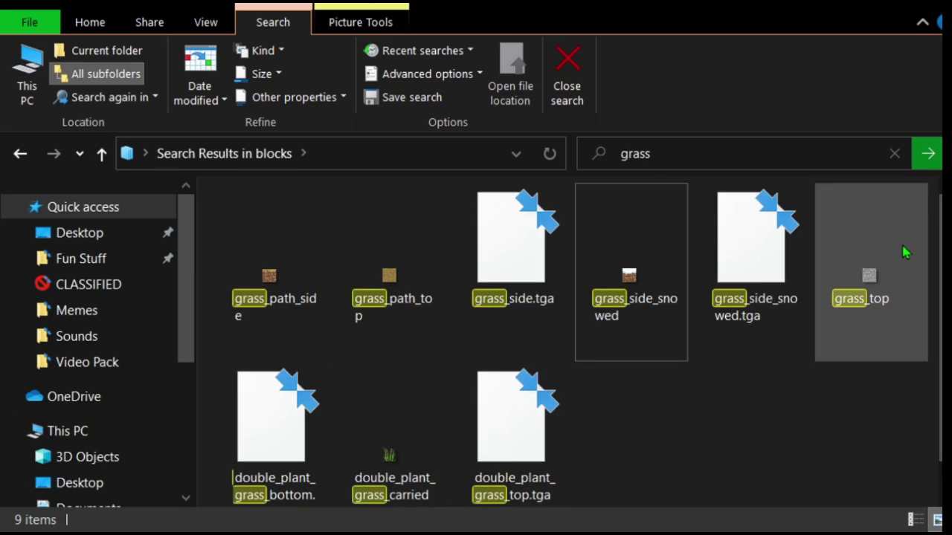
{"action": "left_click", "coordinate": [895, 264]}
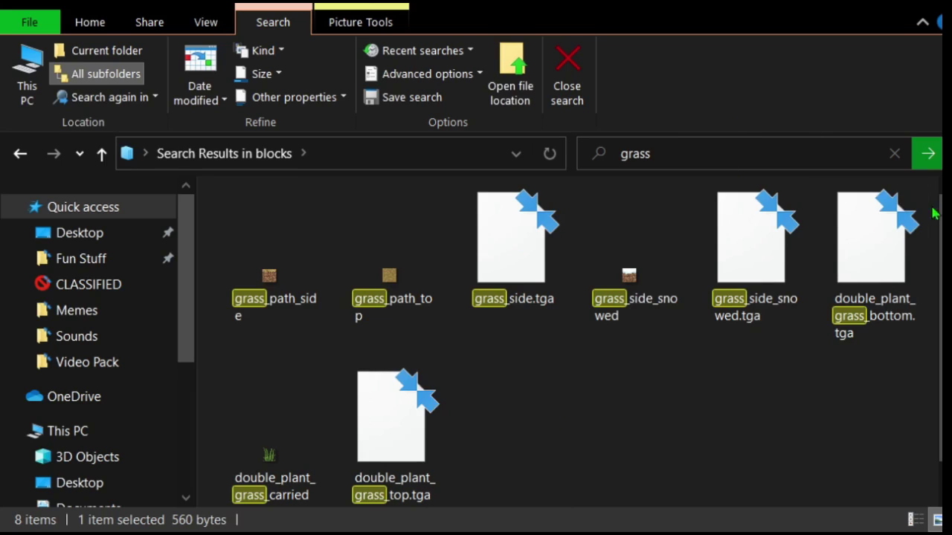
{"action": "left_click", "coordinate": [898, 168]}
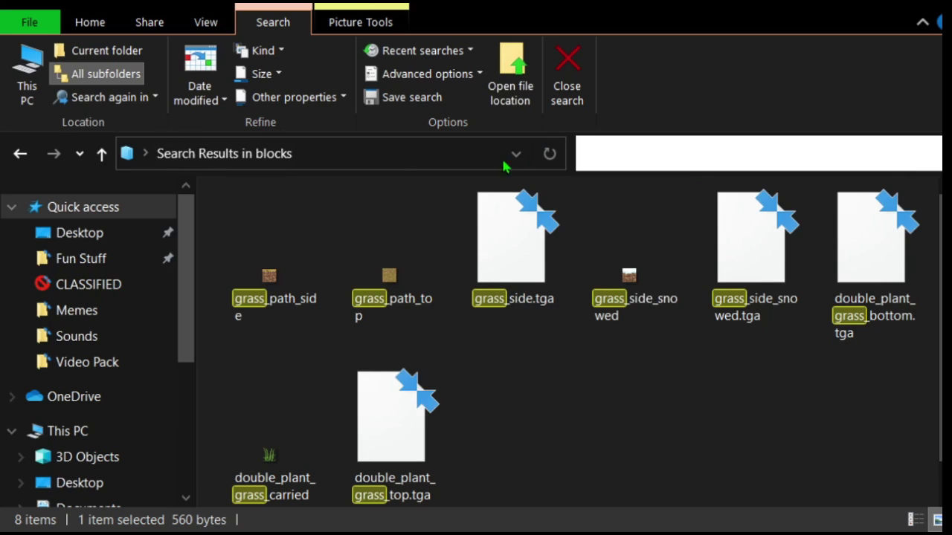
- Return to the full blocks folder and delete all its block textures
{"action": "left_click", "coordinate": [26, 158]}
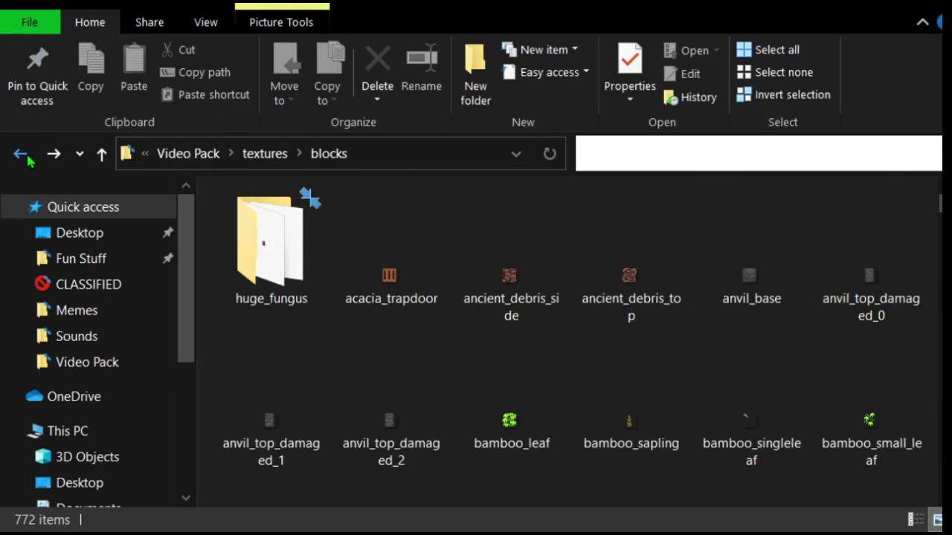
{"action": "left_click_drag", "start_coordinate": [208, 240], "coordinate": [865, 513]}
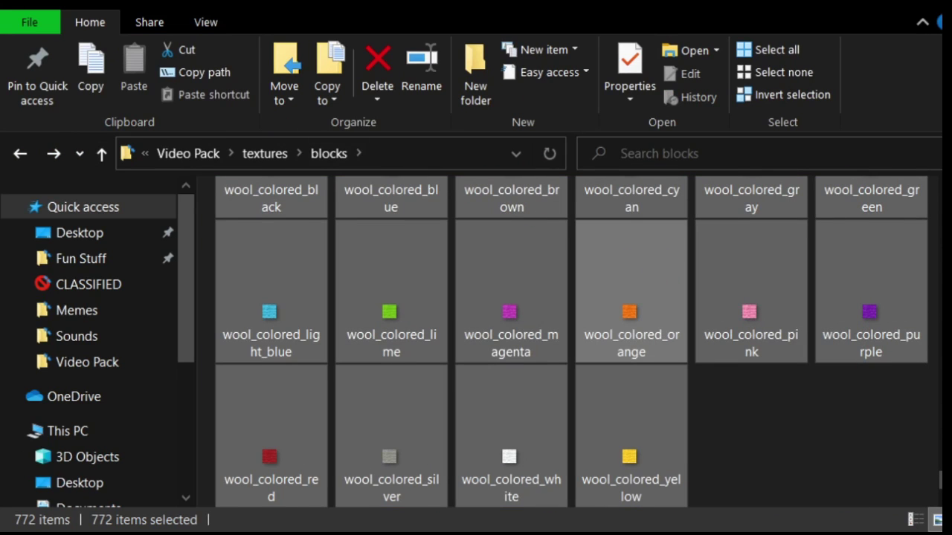
{"action": "key", "text": "Delete"}
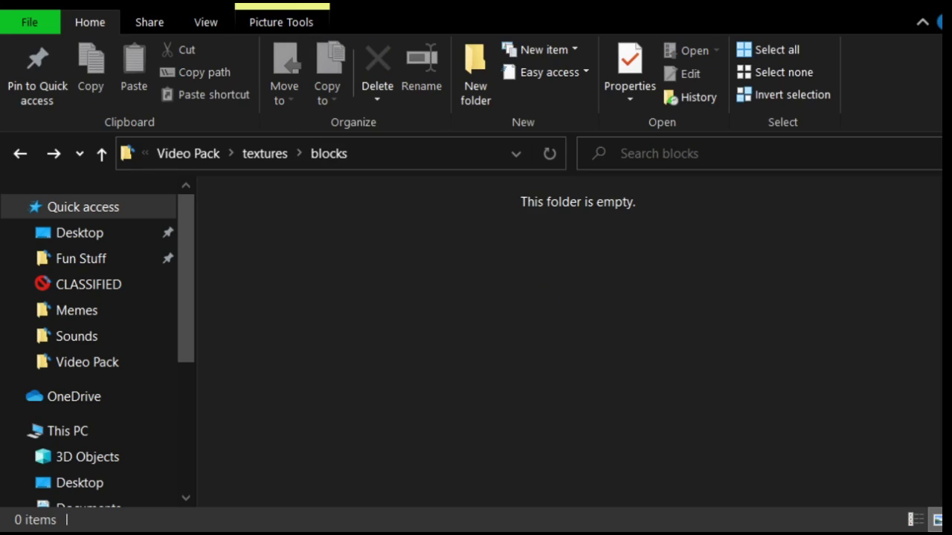
- Paste grass_carried, grass_side_carried and grass_top back into blocks
{"action": "key", "text": "ctrl+v"}
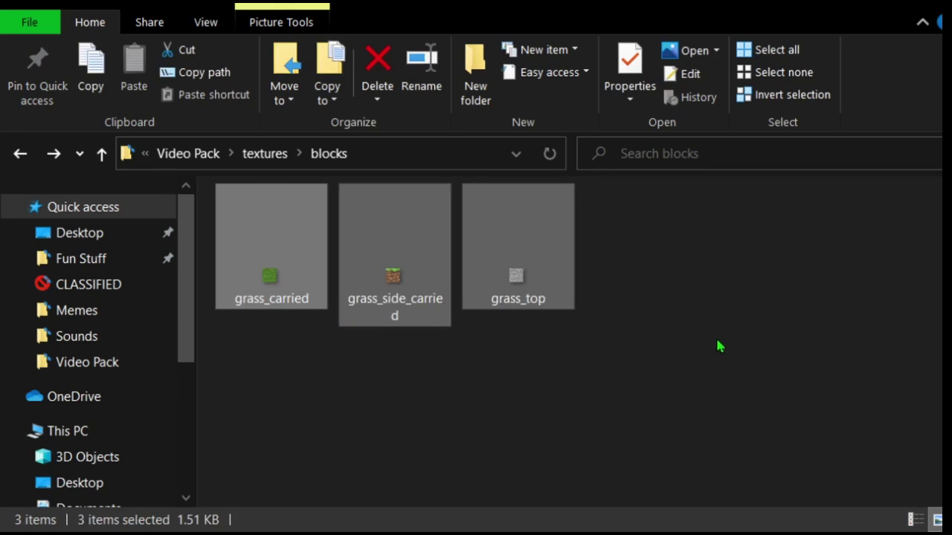
{"action": "left_click", "coordinate": [695, 361]}
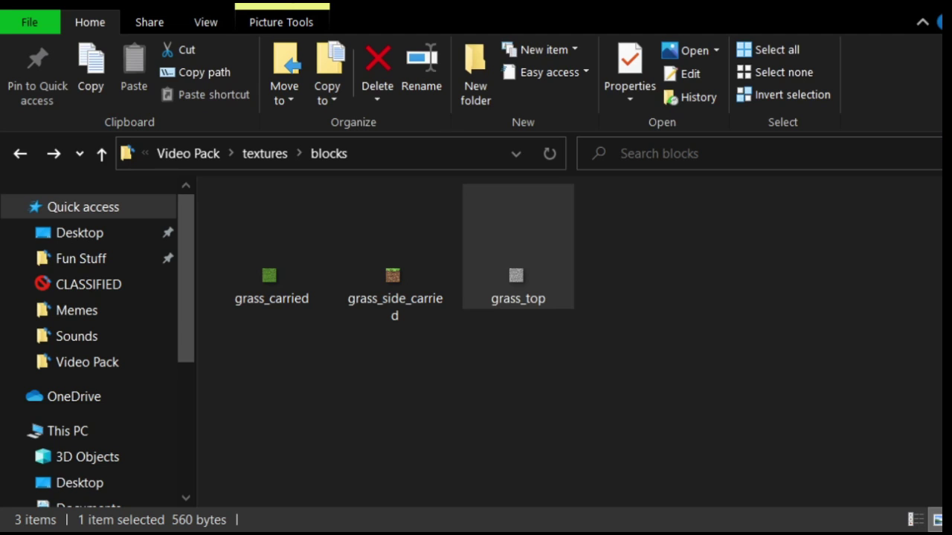
{"action": "left_click", "coordinate": [394, 369]}
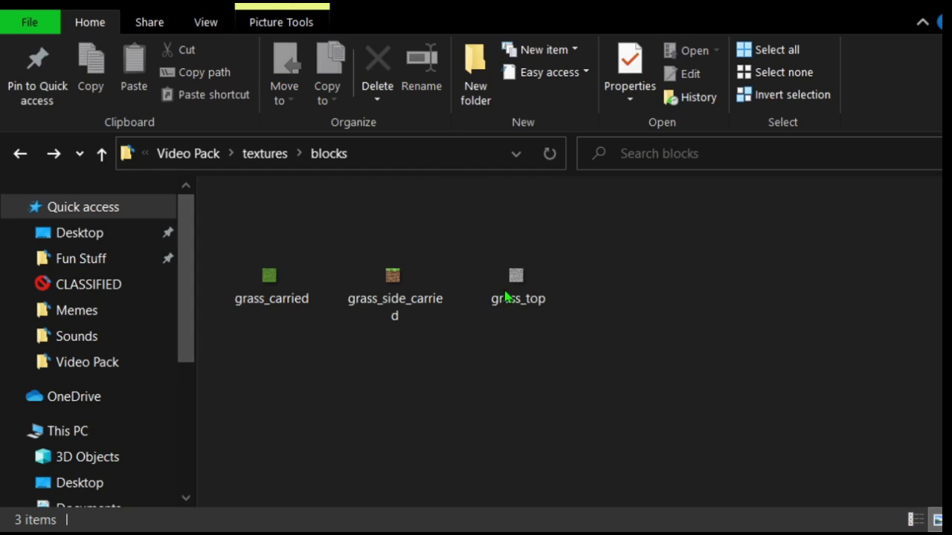
{"action": "key", "text": "ctrl+a"}
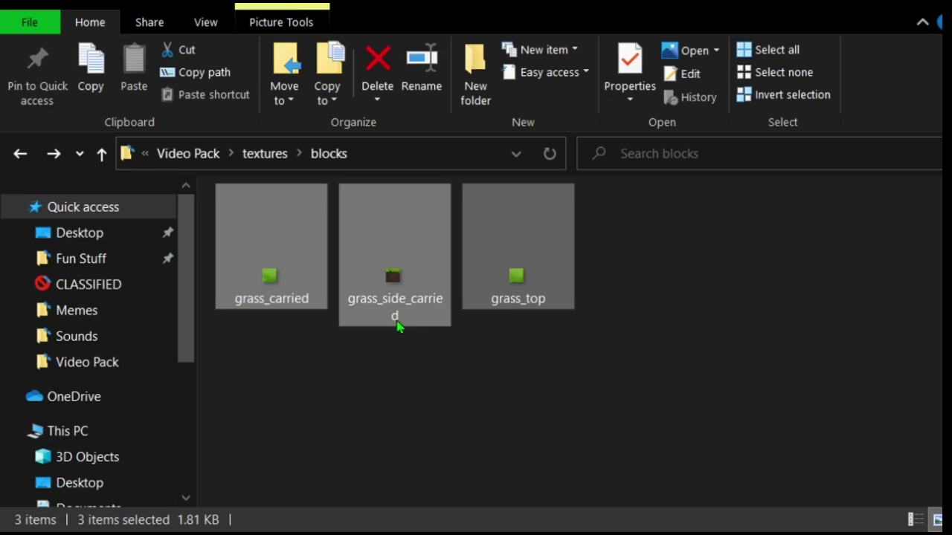
{"action": "left_click", "coordinate": [612, 431]}
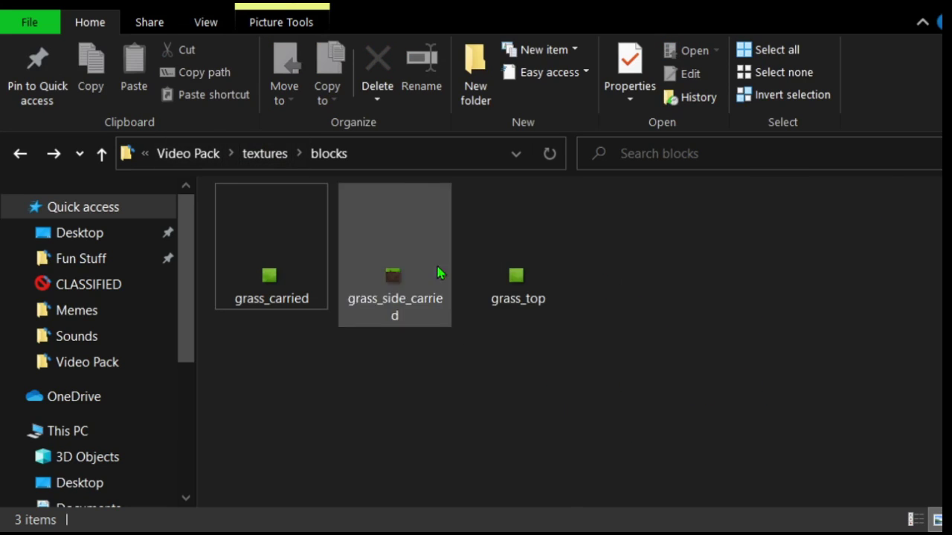
- Navigate up through textures and Video Pack to the Minecraft Video folder
{"action": "left_click", "coordinate": [265, 154]}
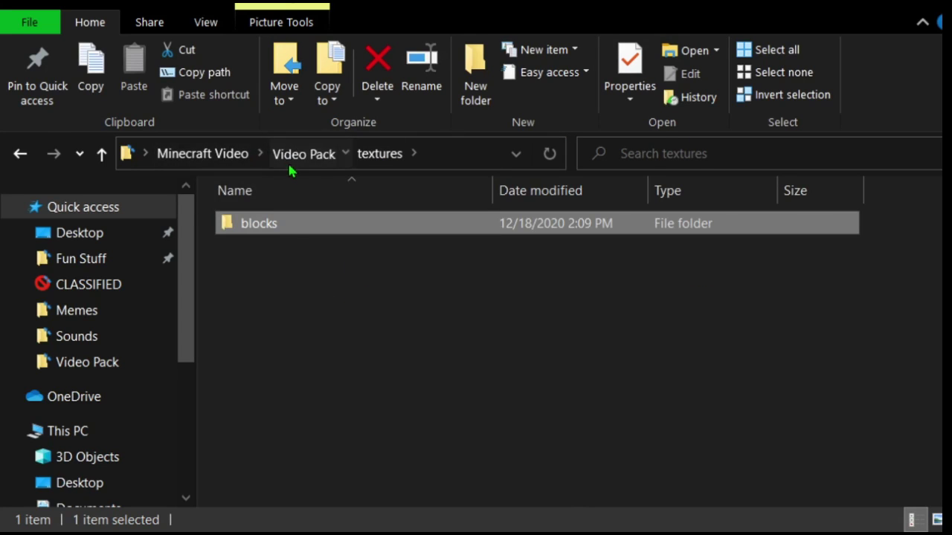
{"action": "left_click", "coordinate": [287, 157]}
{"action": "left_click", "coordinate": [237, 158]}
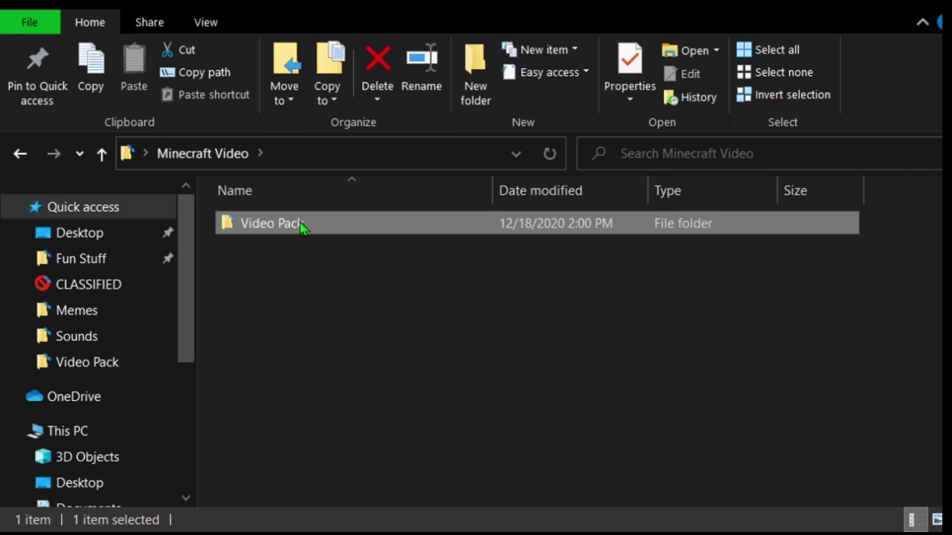
{"action": "left_click", "coordinate": [240, 300]}
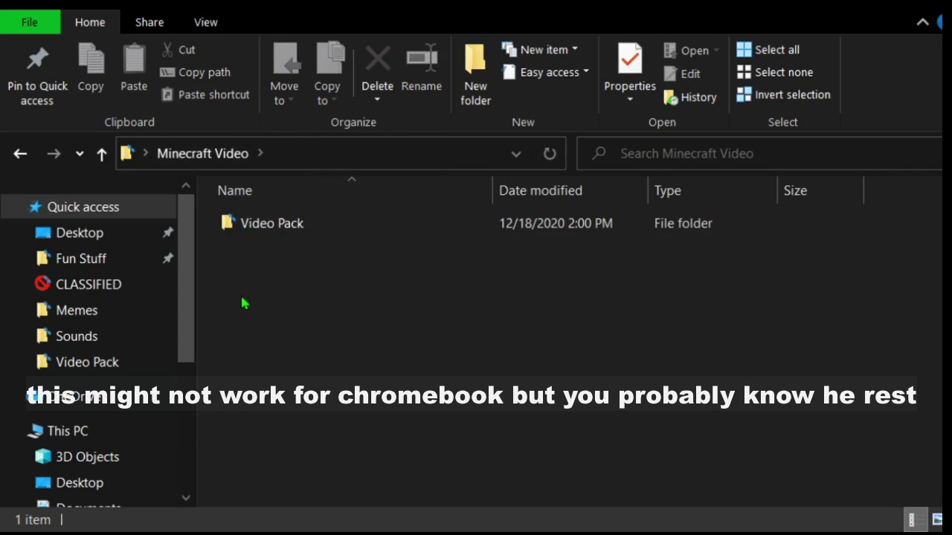
{"action": "left_click", "coordinate": [508, 235]}
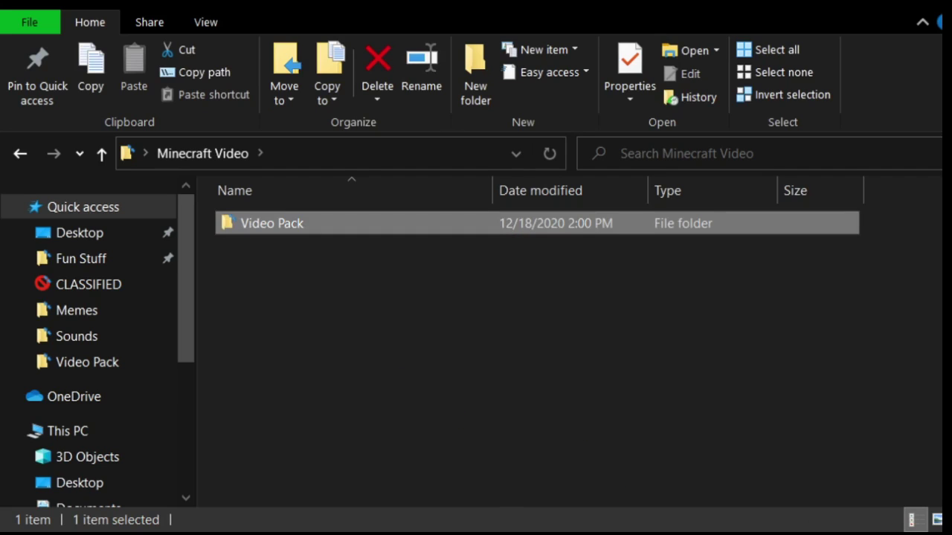
{"action": "left_click", "coordinate": [370, 278]}
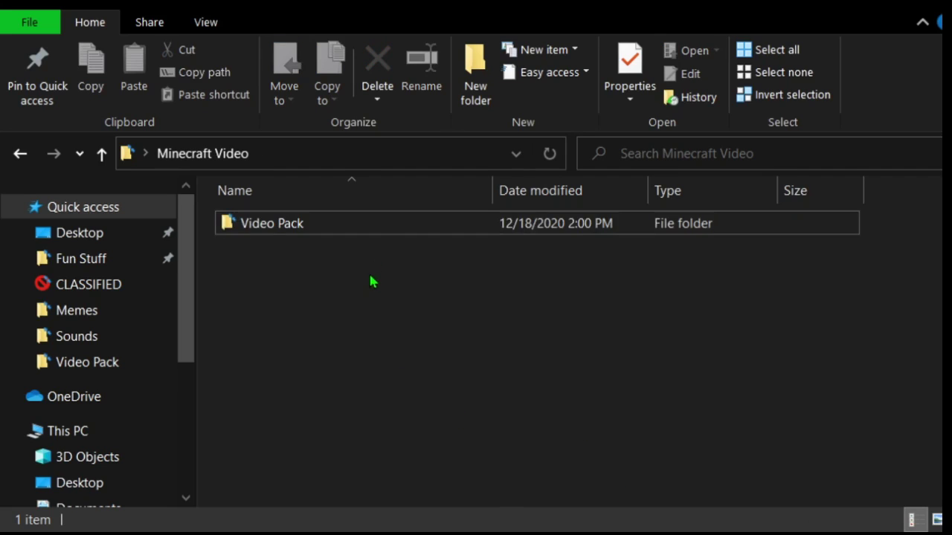
- Zip the Video Pack folder and rename the archive to Video Pack.mcpack
{"action": "left_click", "coordinate": [361, 231]}
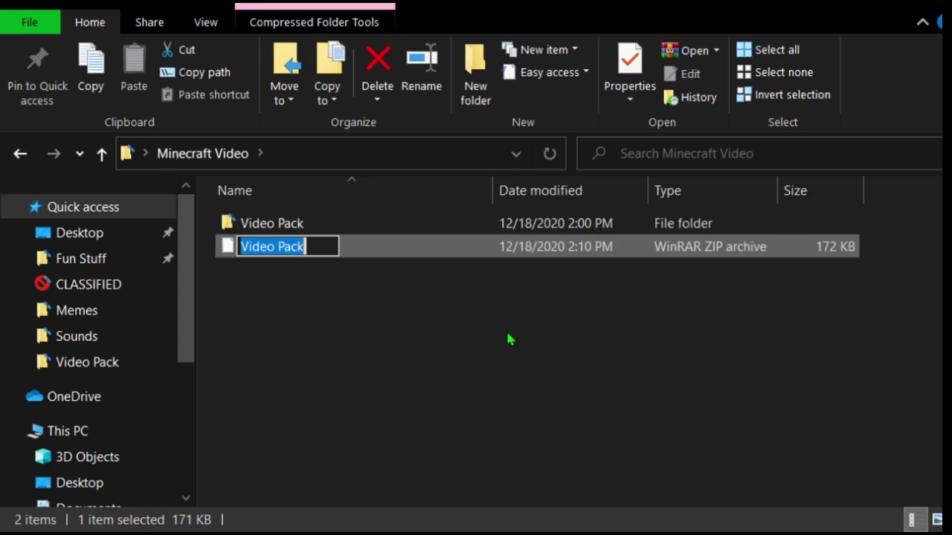
{"action": "left_click", "coordinate": [356, 264]}
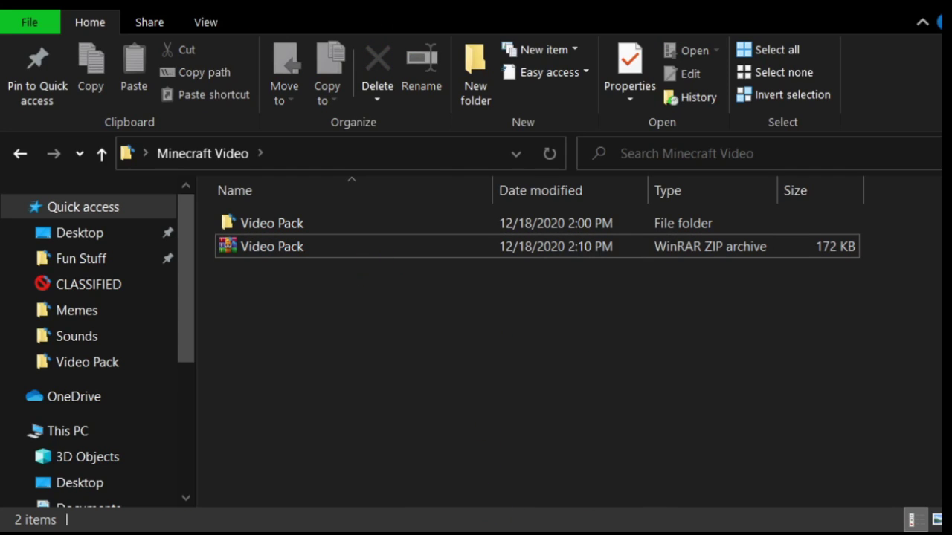
{"action": "left_click", "coordinate": [292, 255]}
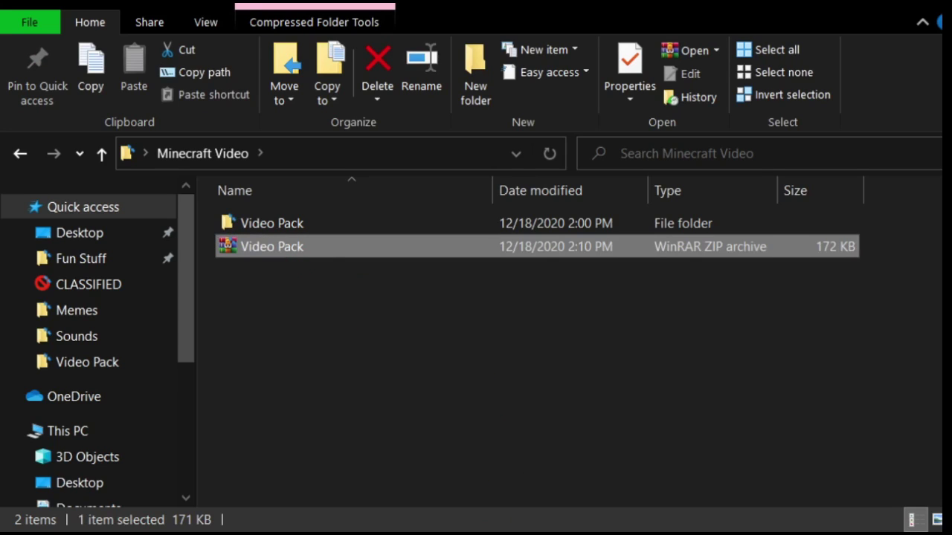
{"action": "key", "text": "F2"}
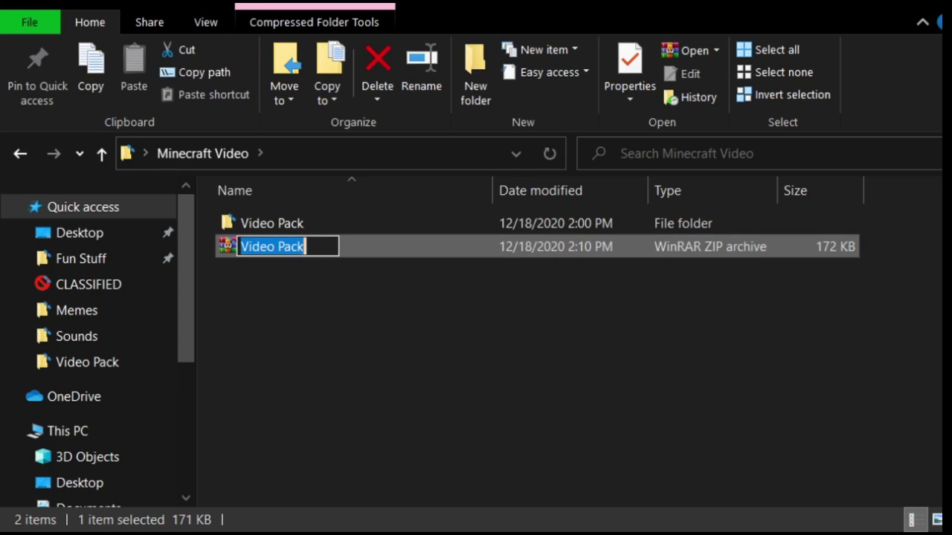
{"action": "key", "text": "End"}
{"action": "type", "text": "."}
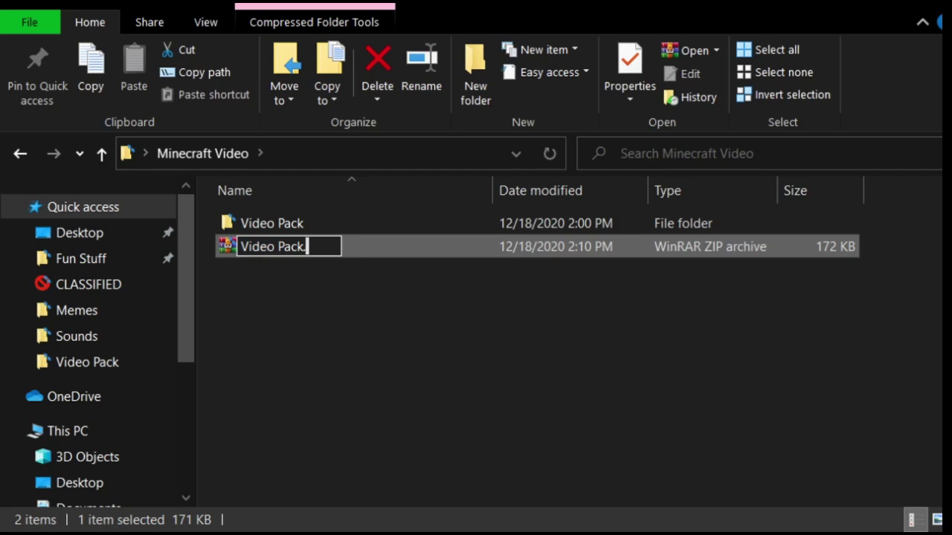
{"action": "type", "text": "mcpack"}
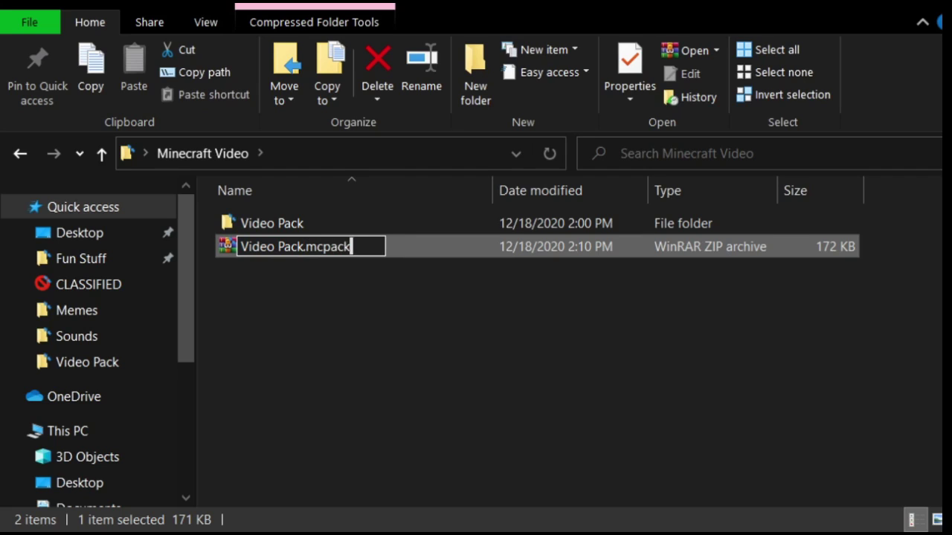
{"action": "key", "text": "Return"}
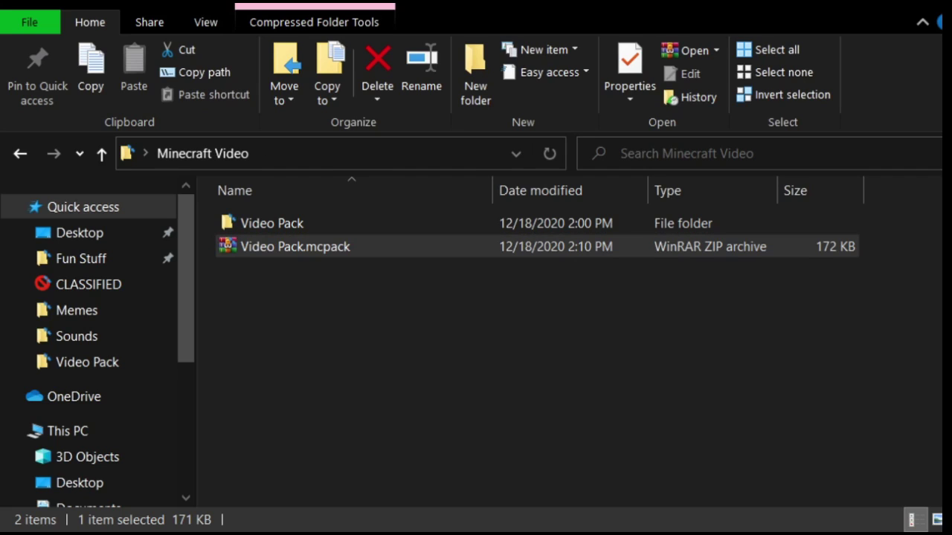
- Turn on File name extensions in the View options
{"action": "left_click", "coordinate": [454, 272]}
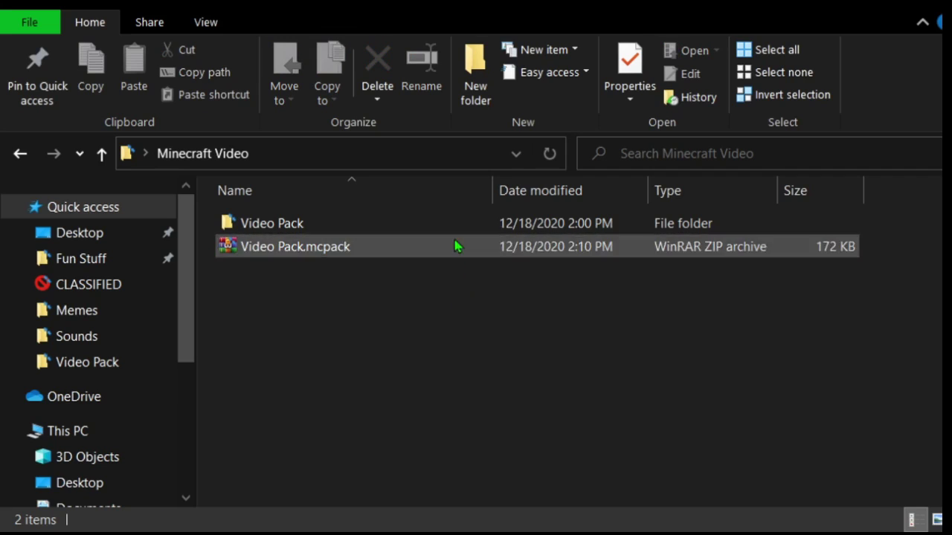
{"action": "left_click", "coordinate": [452, 246]}
{"action": "left_click", "coordinate": [219, 22]}
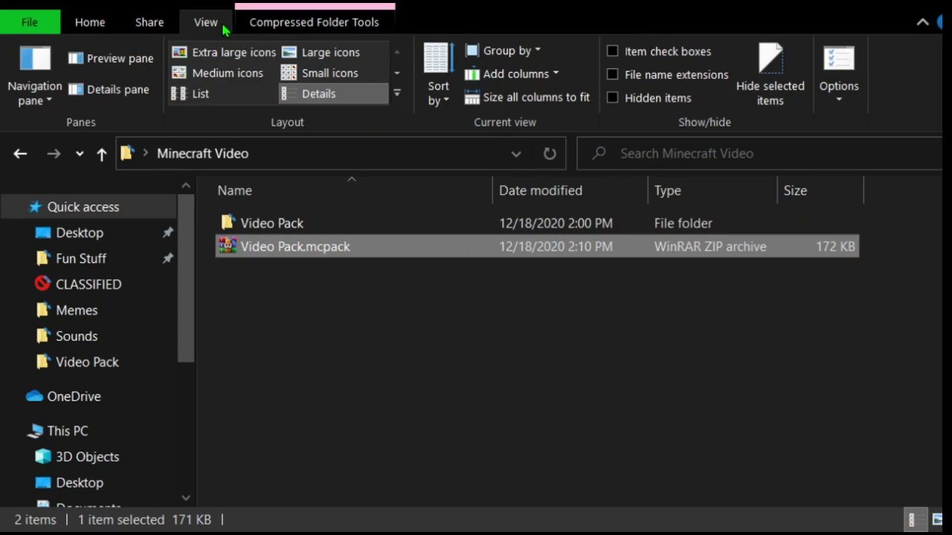
{"action": "left_click", "coordinate": [216, 94]}
{"action": "left_click", "coordinate": [128, 96]}
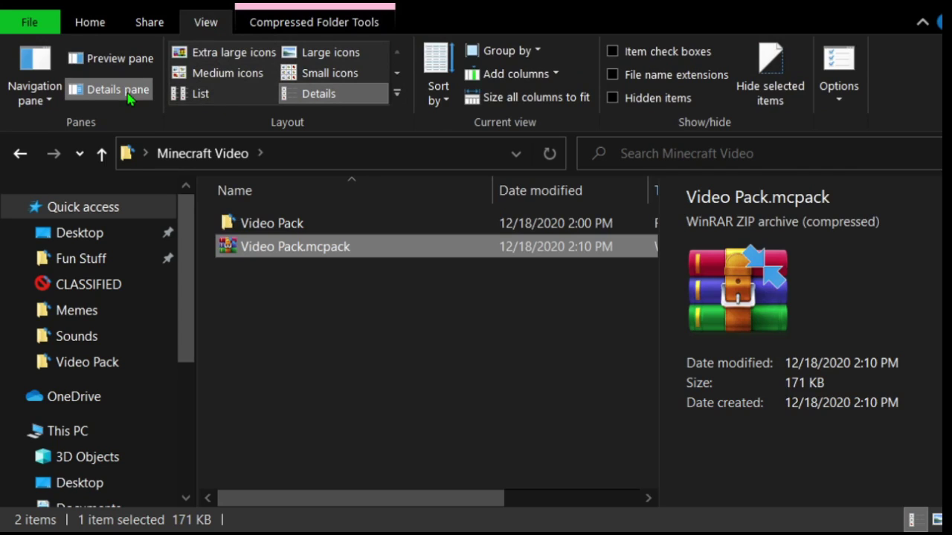
{"action": "left_click", "coordinate": [128, 95]}
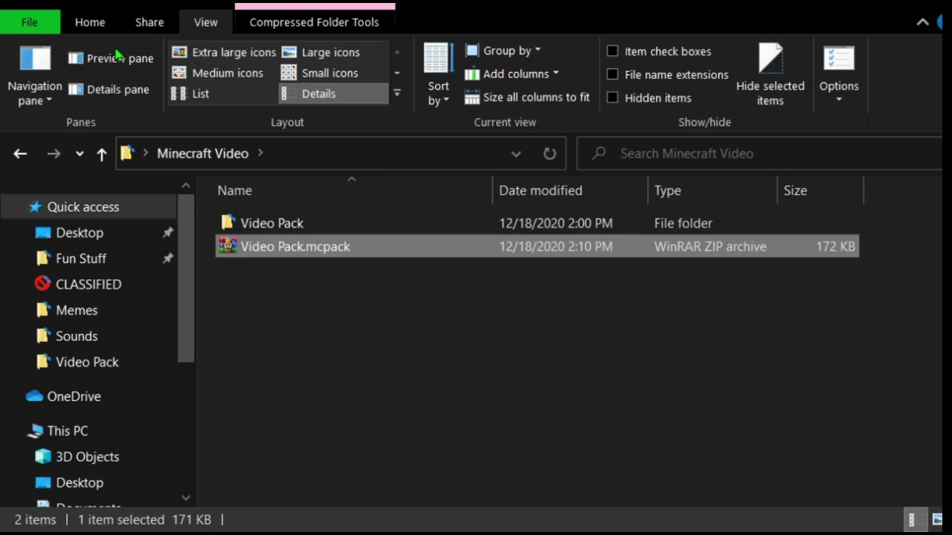
{"action": "left_click", "coordinate": [385, 386]}
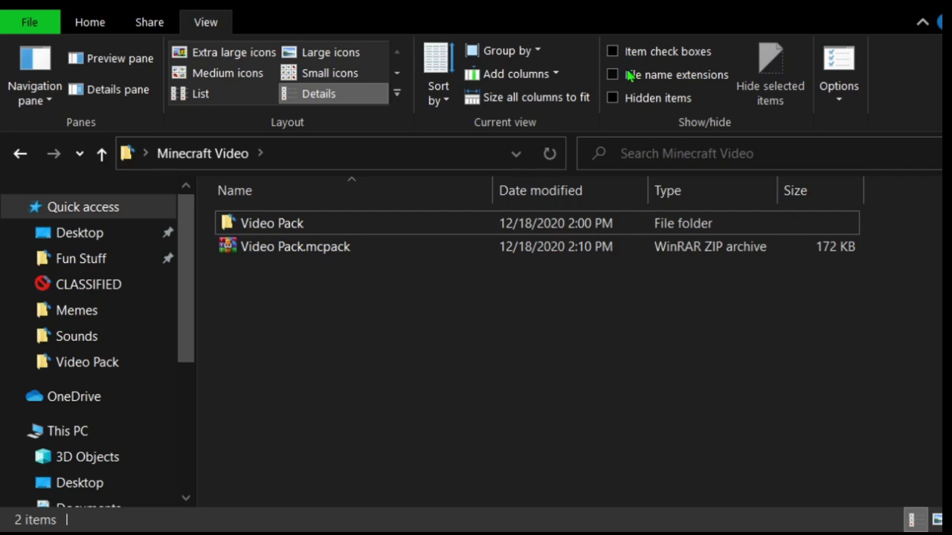
{"action": "left_click", "coordinate": [636, 84]}
- Rename Video Pack.mcpack.zip to Video Pack.mcpack by removing the .zip
{"action": "left_click", "coordinate": [648, 97]}
{"action": "left_click", "coordinate": [350, 247]}
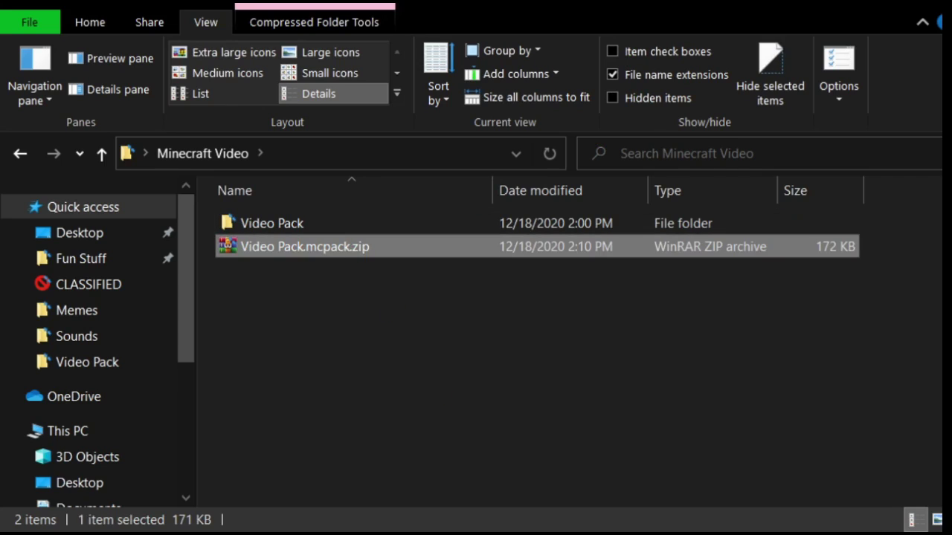
{"action": "key", "text": "F2"}
{"action": "key", "text": "Right"}
{"action": "key", "text": "BackSpace"}
{"action": "key", "text": "BackSpace"}
{"action": "key", "text": "BackSpace"}
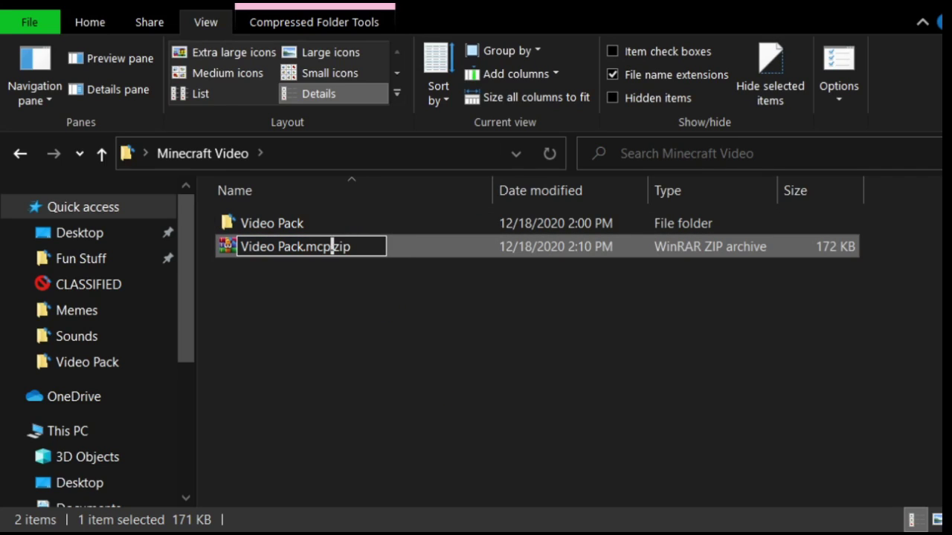
{"action": "type", "text": "ack"}
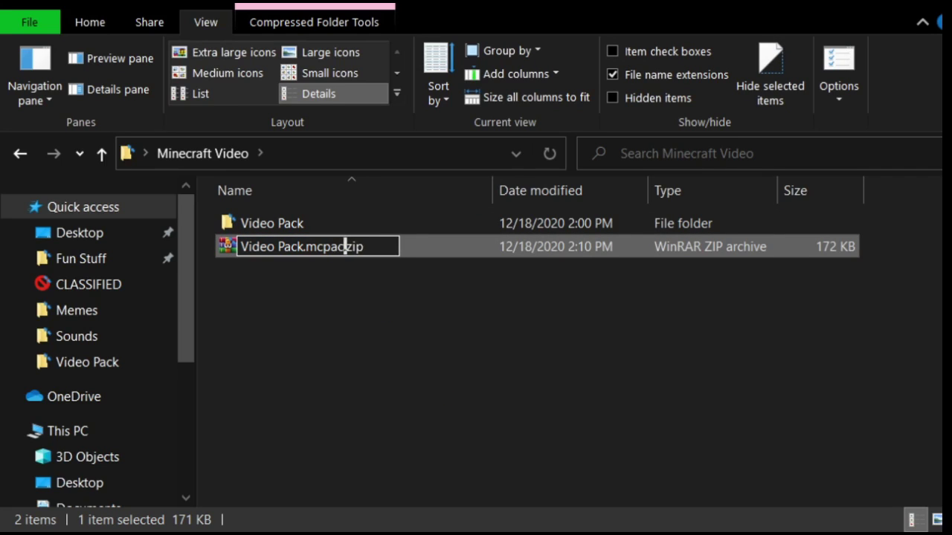
{"action": "key", "text": "BackSpace"}
{"action": "type", "text": "k"}
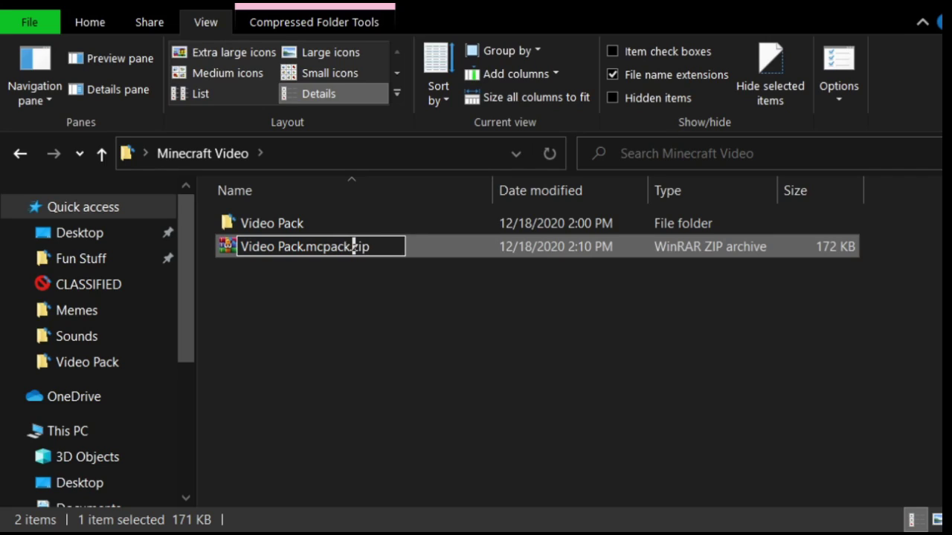
{"action": "key", "text": "Right"}
{"action": "key", "text": "Right"}
{"action": "key", "text": "Right"}
{"action": "key", "text": "Right"}
{"action": "key", "text": "BackSpace"}
{"action": "key", "text": "BackSpace"}
{"action": "key", "text": "BackSpace"}
{"action": "key", "text": "BackSpace"}
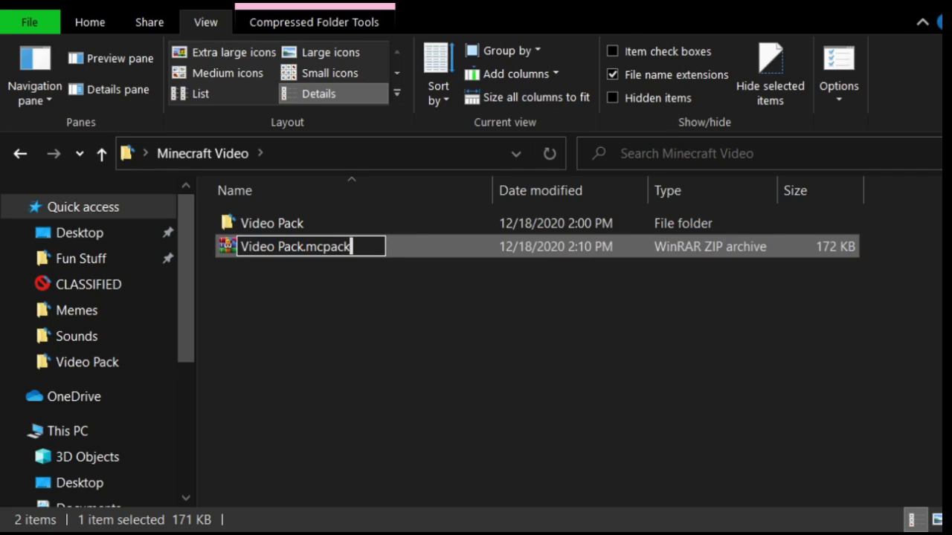
{"action": "key", "text": "Return"}
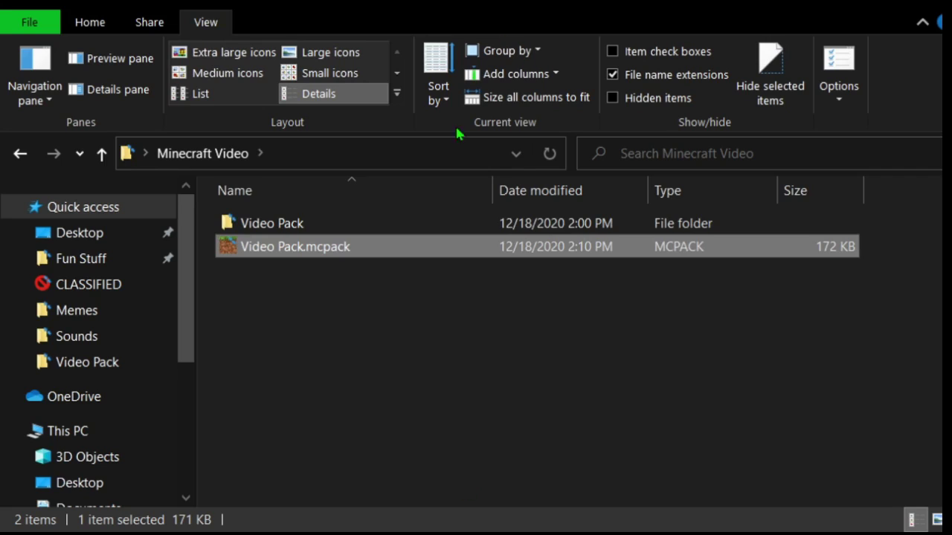
- Open Video Pack.mcpack to import it into Minecraft
{"action": "double_click", "coordinate": [434, 248]}
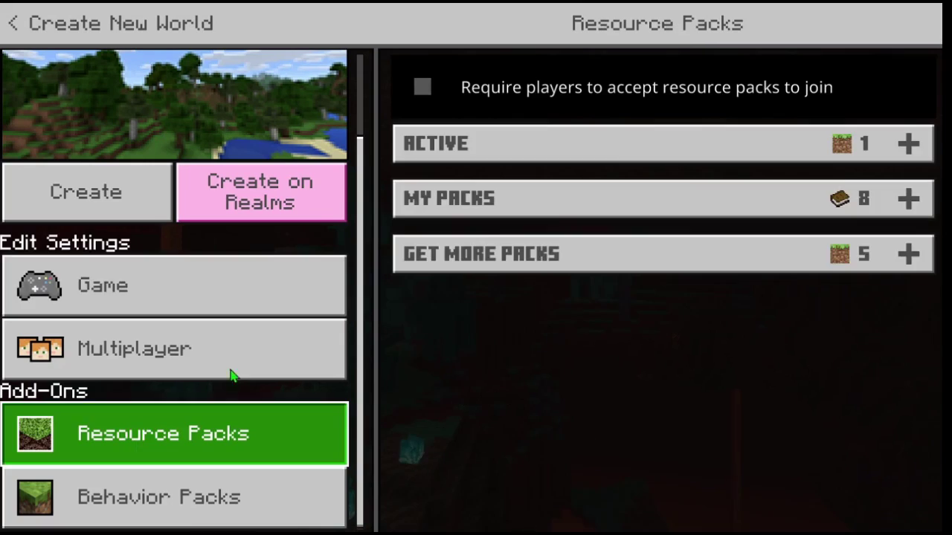
- Activate Video Pack from My Packs in Resource Packs and create the world
{"action": "left_click", "coordinate": [597, 158]}
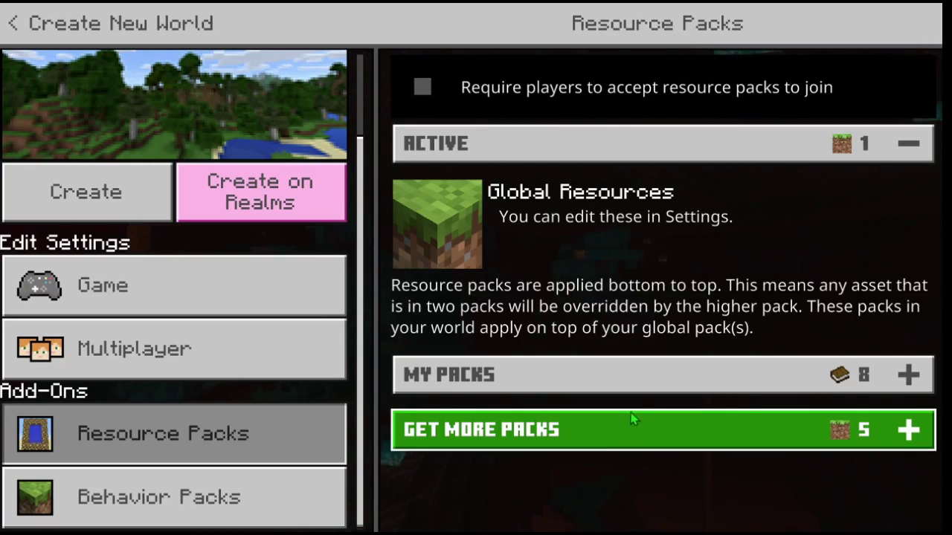
{"action": "left_click", "coordinate": [646, 379]}
{"action": "scroll", "coordinate": [639, 380], "scroll_direction": "down", "scroll_amount": 2}
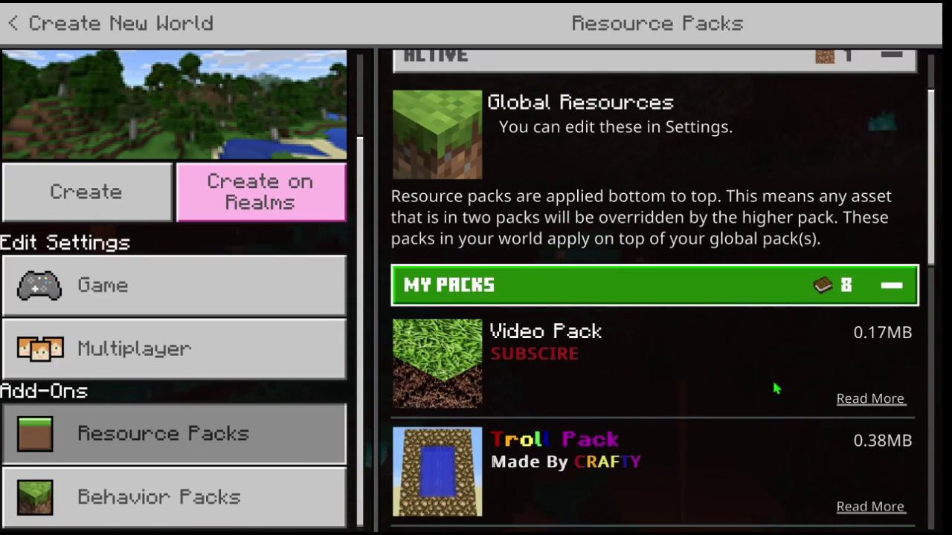
{"action": "scroll", "coordinate": [788, 375], "scroll_direction": "down", "scroll_amount": 2}
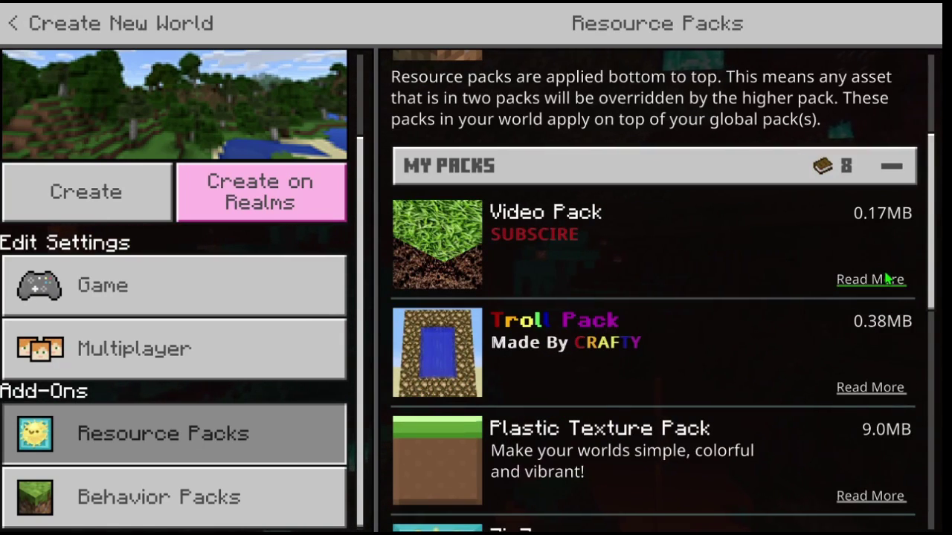
{"action": "left_click", "coordinate": [567, 229]}
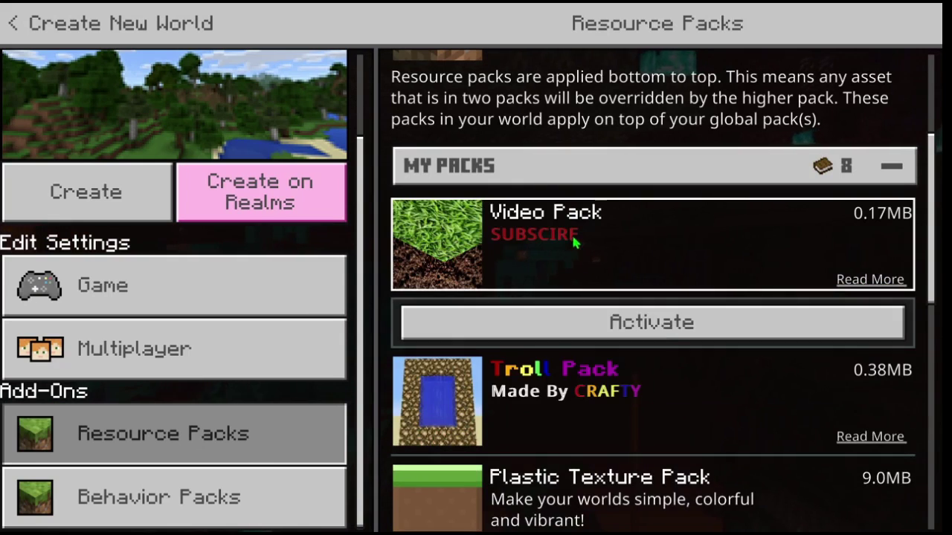
{"action": "left_click", "coordinate": [658, 327]}
{"action": "left_click", "coordinate": [604, 316]}
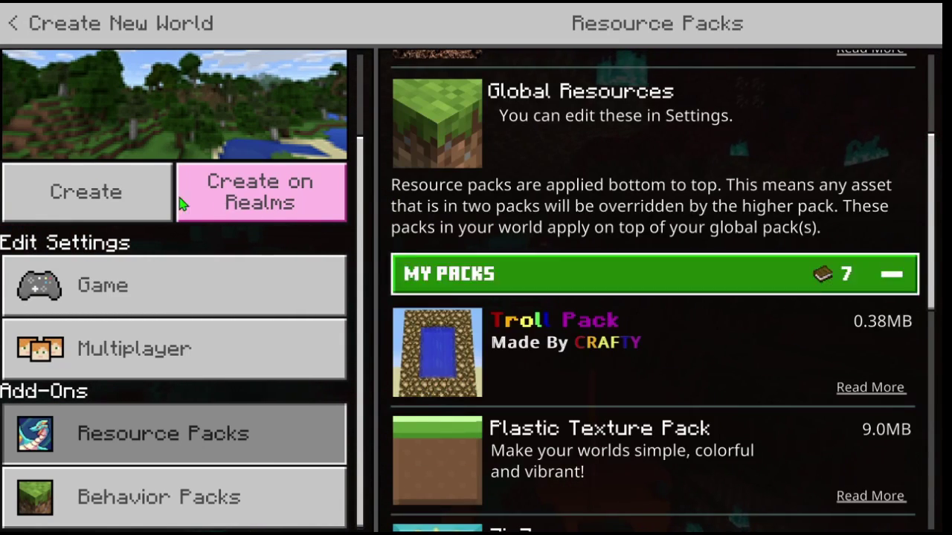
{"action": "left_click", "coordinate": [48, 191]}
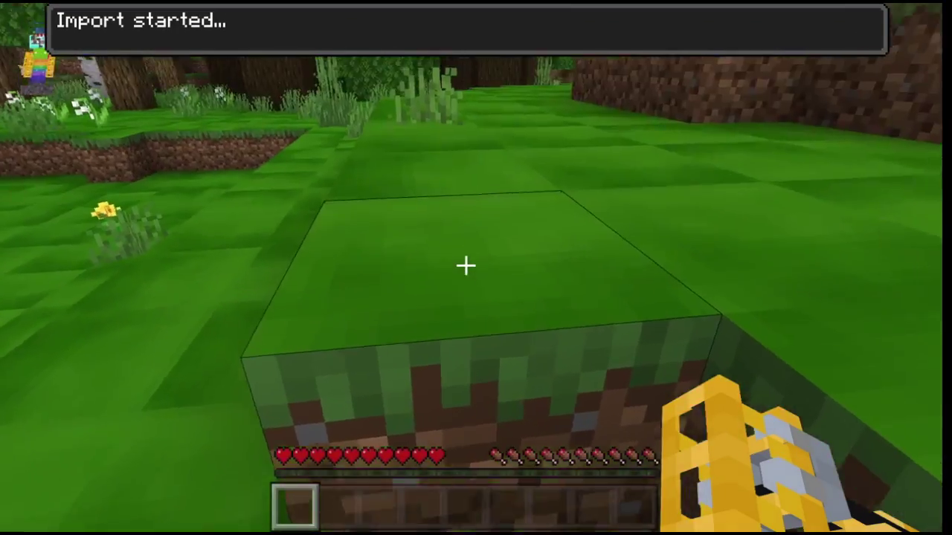
- Break two grass blocks and walk forward toward the pond
{"action": "left_click", "coordinate": [465, 266]}
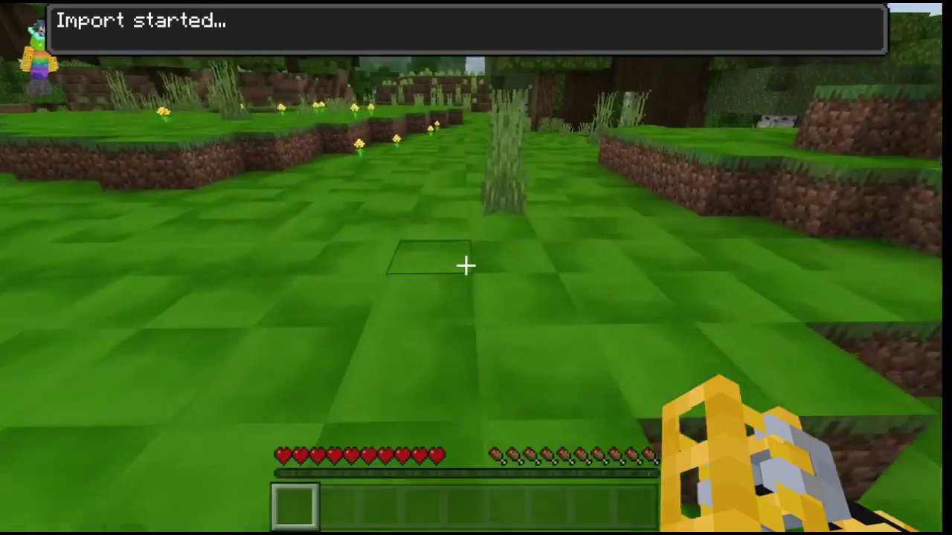
{"action": "left_click", "coordinate": [465, 266]}
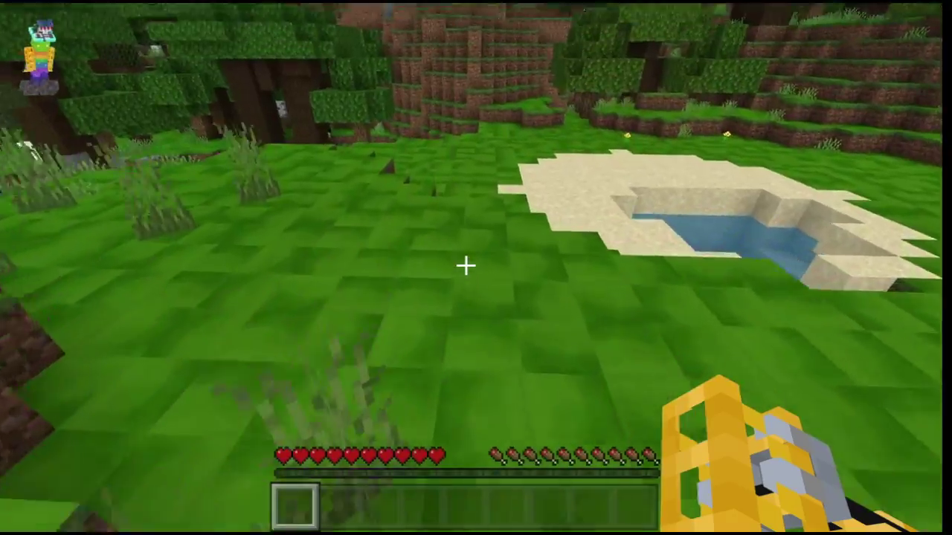
{"action": "key", "text": "w"}
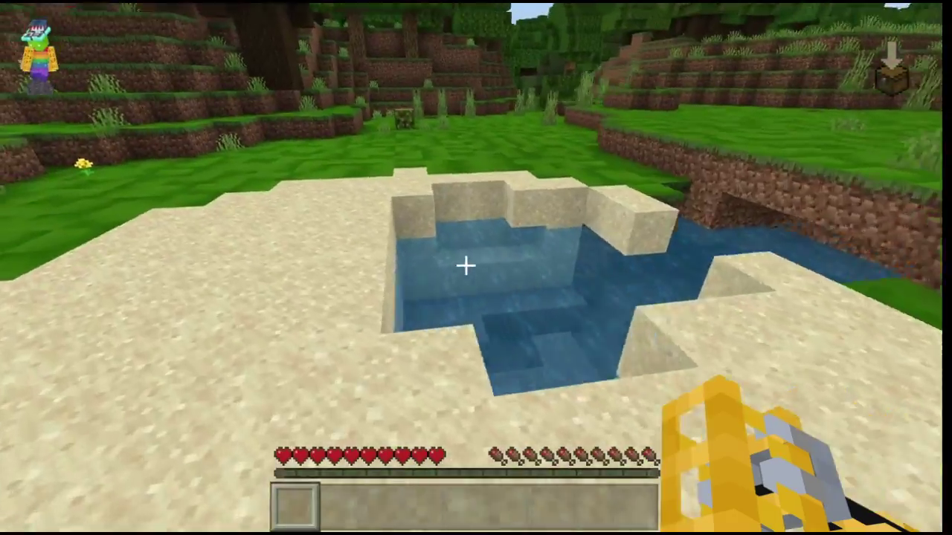
- Cycle through first- and third-person camera perspectives with F5
{"action": "key", "text": "F5"}
{"action": "key", "text": "F5"}
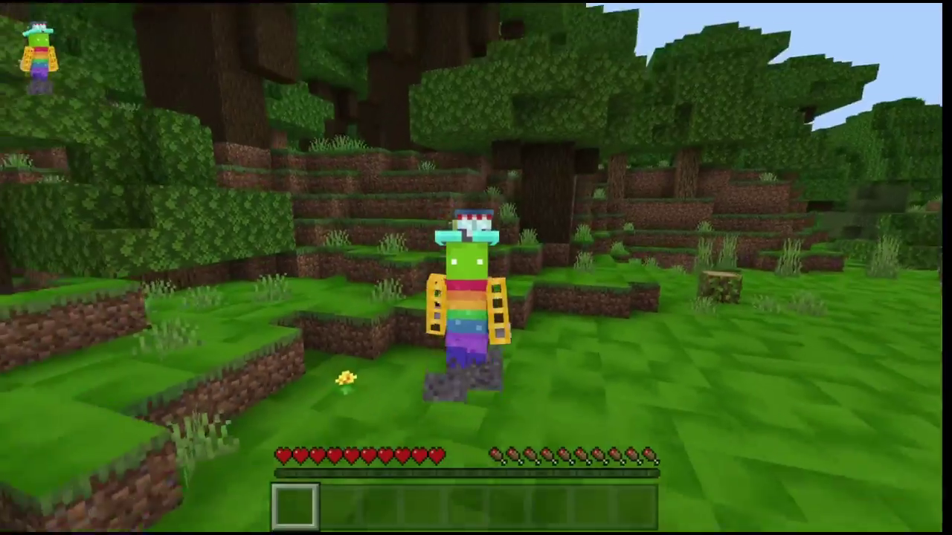
{"action": "key", "text": "F5"}
{"action": "key", "text": "F5"}
{"action": "key", "text": "F5"}
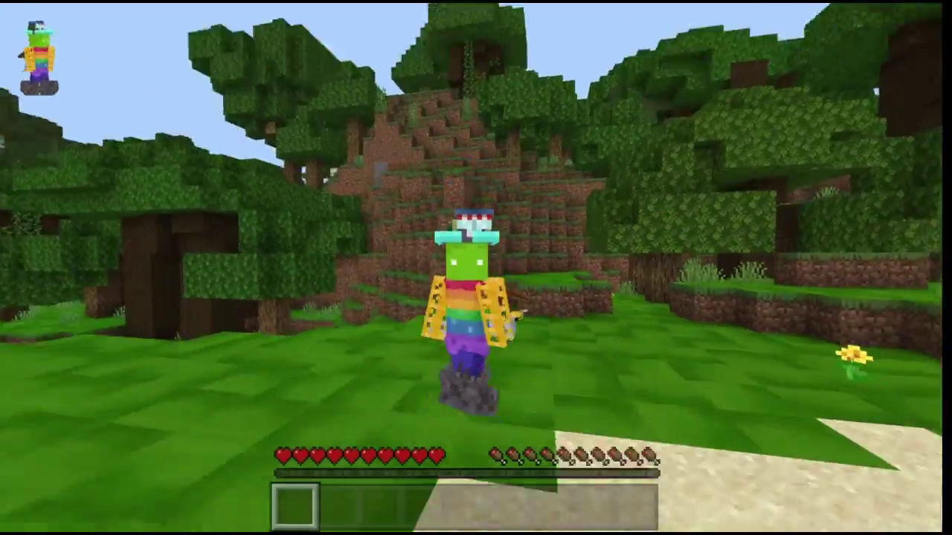
{"action": "key", "text": "F5"}
{"action": "key", "text": "F5"}
{"action": "key", "text": "F5"}
{"action": "key", "text": "F5"}
{"action": "key", "text": "F5"}
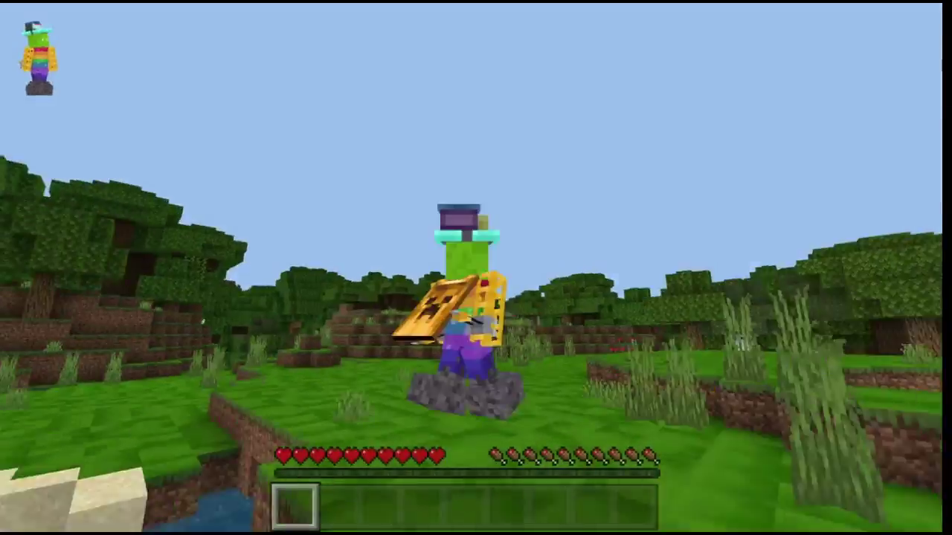
{"action": "key", "text": "F5"}
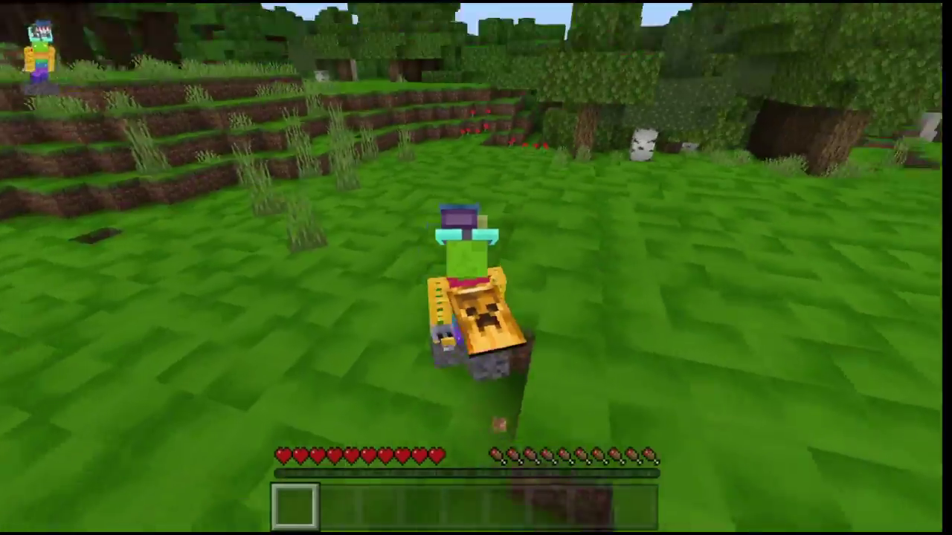
{"action": "key", "text": "F5"}
{"action": "key", "text": "F5"}
{"action": "key", "text": "F5"}
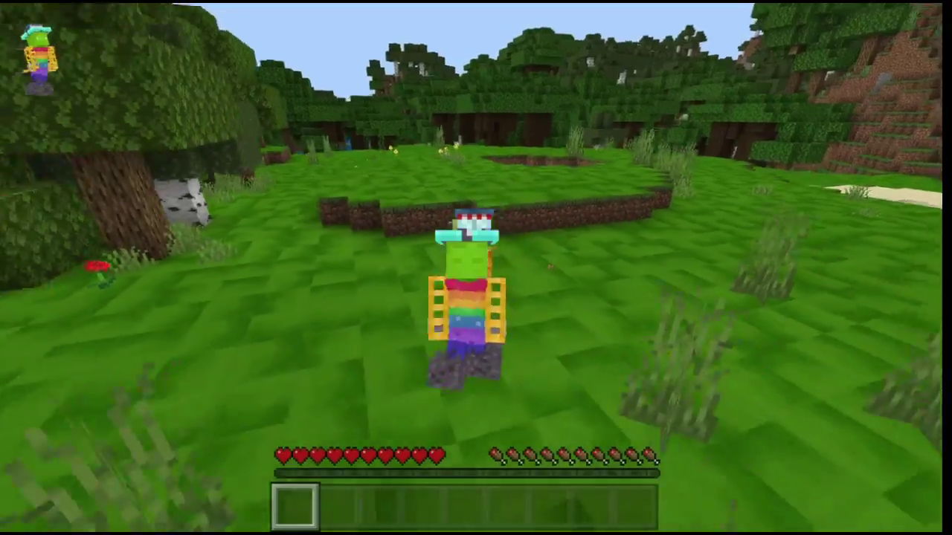
{"action": "key", "text": "F5"}
{"action": "key", "text": "F5"}
{"action": "key", "text": "F5"}
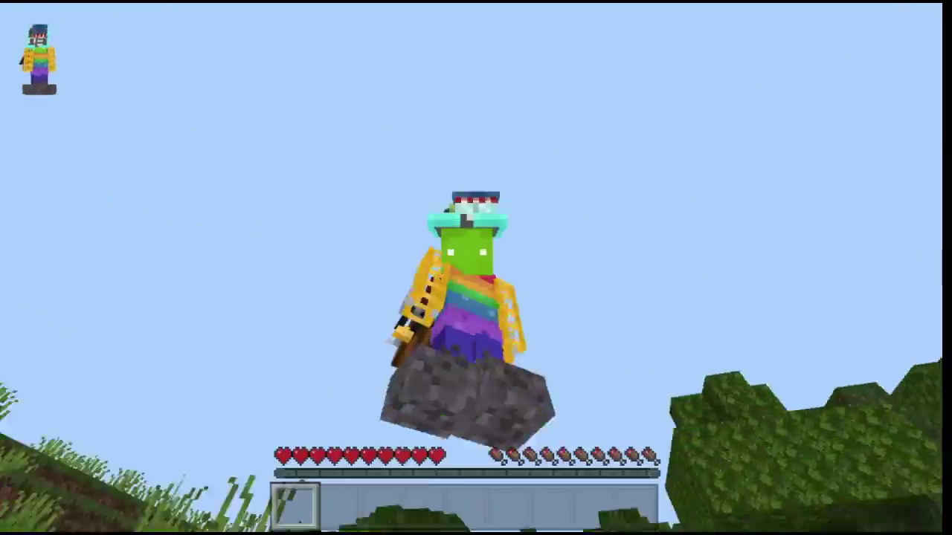
{"action": "key", "text": "F5"}
{"action": "key", "text": "F5"}
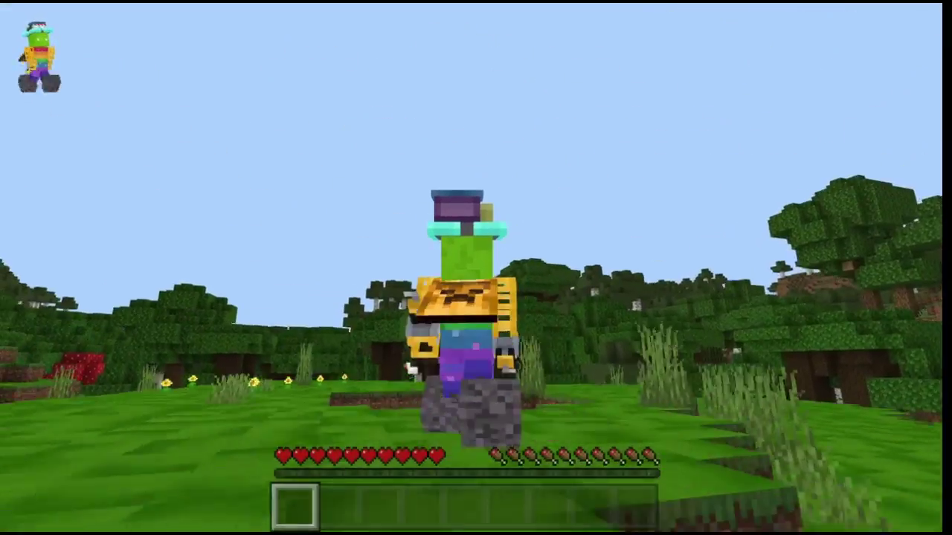
{"action": "key", "text": "F5"}
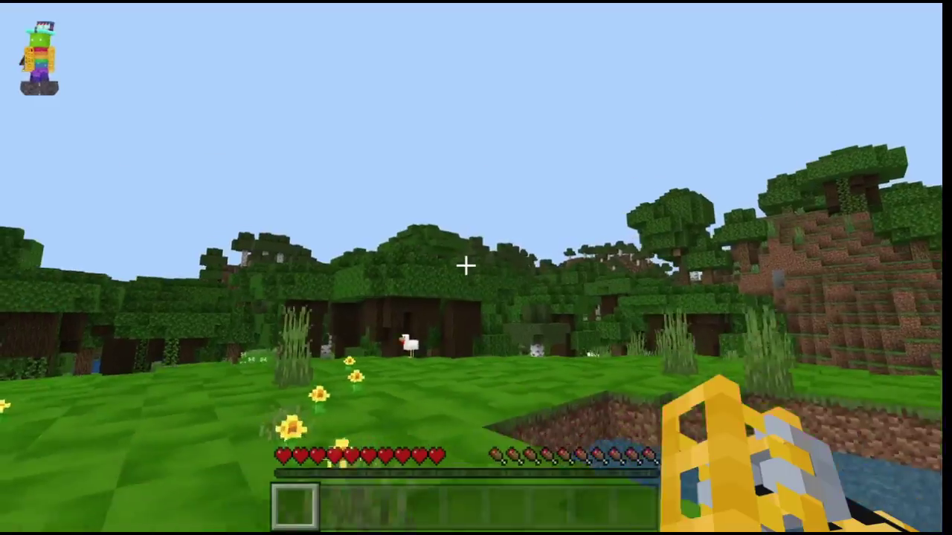
{"action": "key", "text": "F5"}
{"action": "key", "text": "F5"}
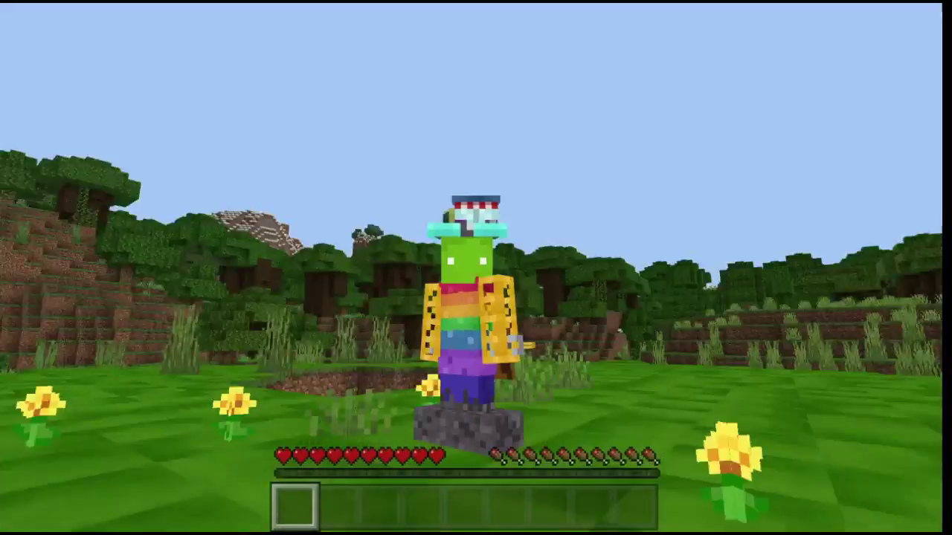
{"action": "key", "text": "F5"}
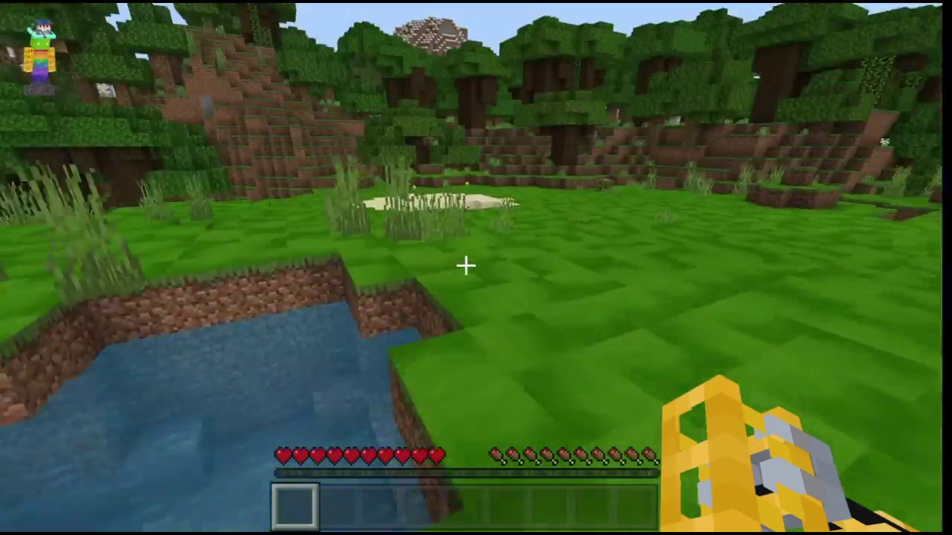
- Walk into the pond and swim up toward the dirt bank
{"action": "key", "text": "w"}
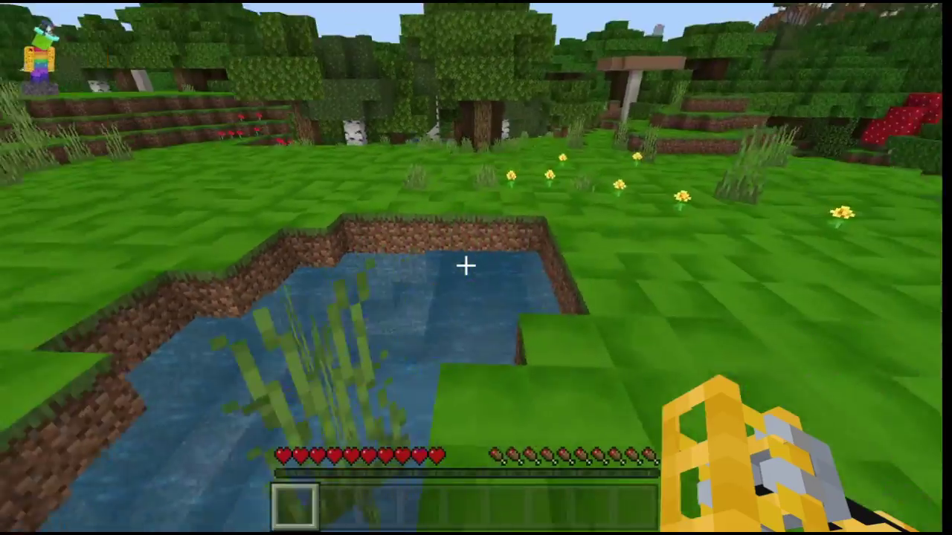
{"action": "key", "text": "w"}
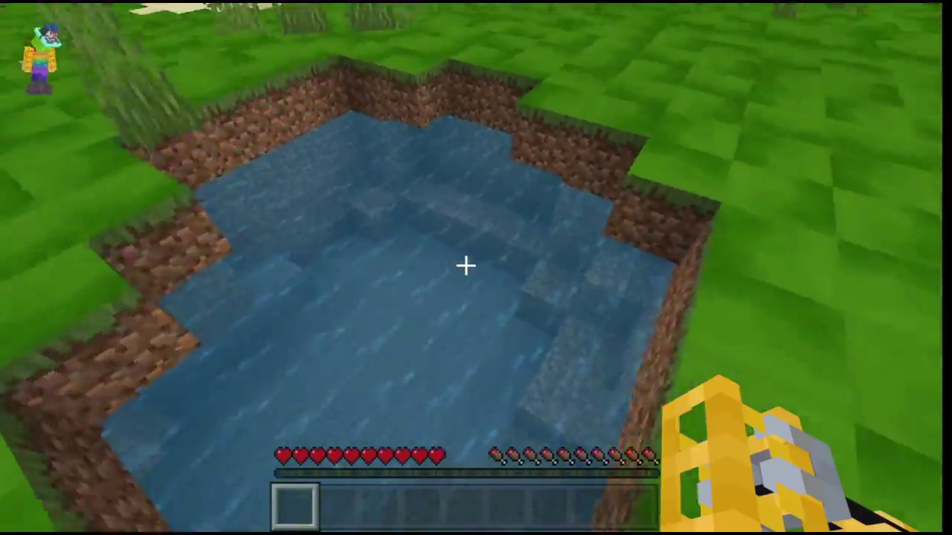
{"action": "key", "text": "space"}
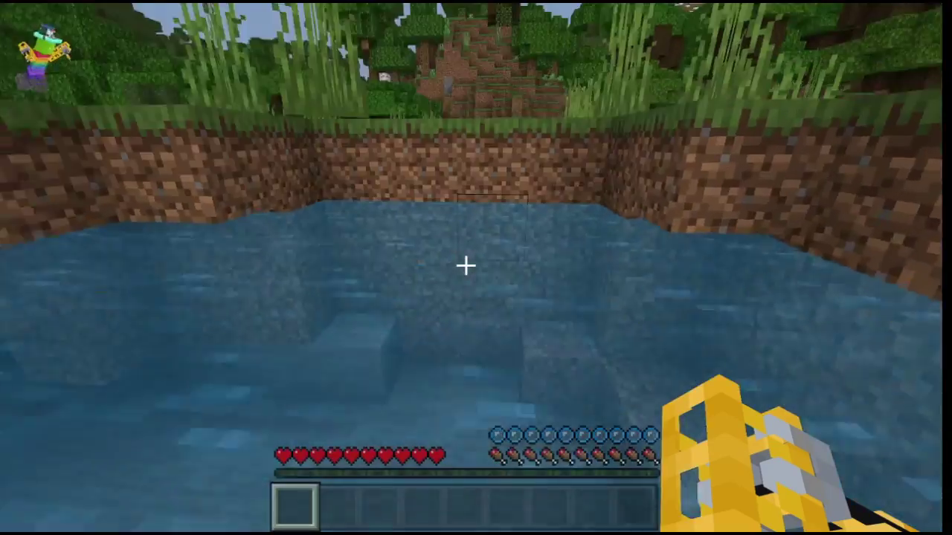
- Mine through the pond's dirt bank and climb out onto the grass
{"action": "left_click", "coordinate": [465, 265]}
{"action": "left_click", "coordinate": [466, 265]}
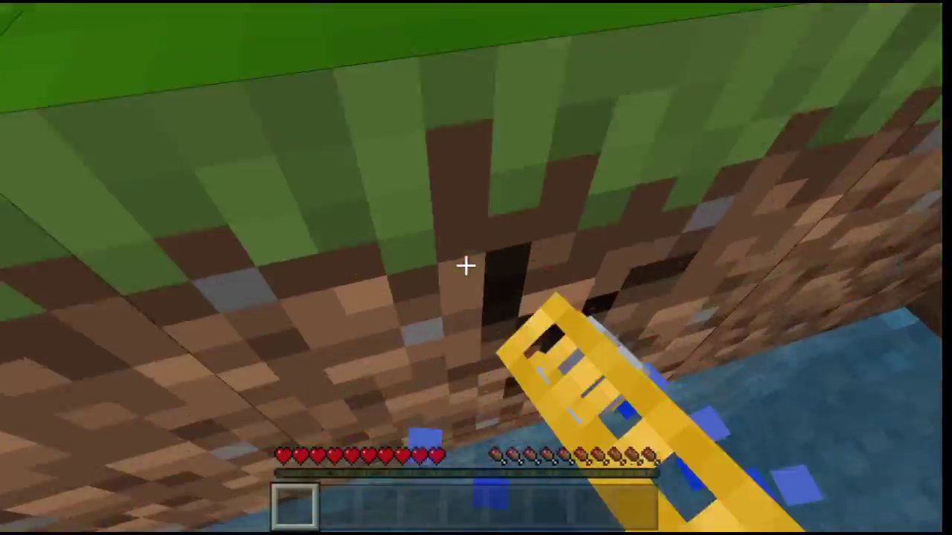
{"action": "key", "text": "space"}
{"action": "left_click", "coordinate": [466, 265]}
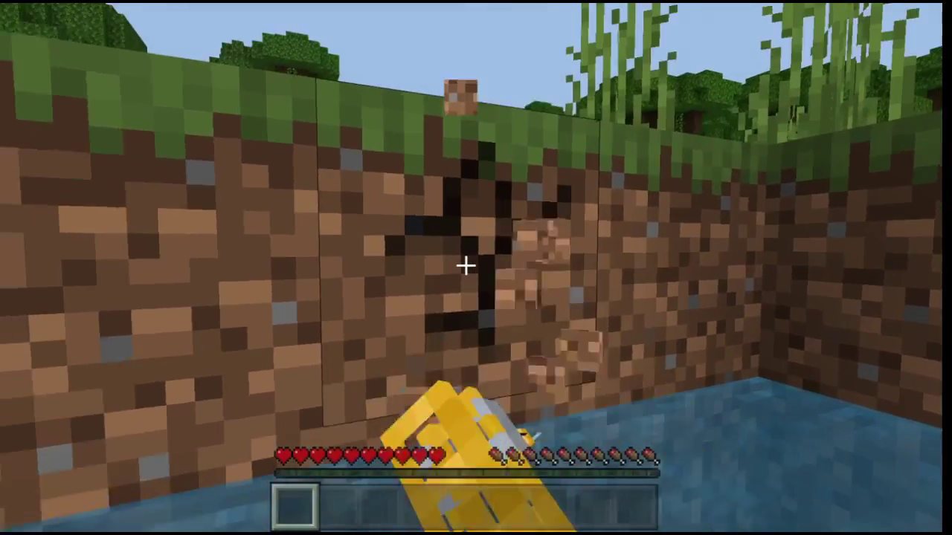
{"action": "left_click", "coordinate": [465, 266]}
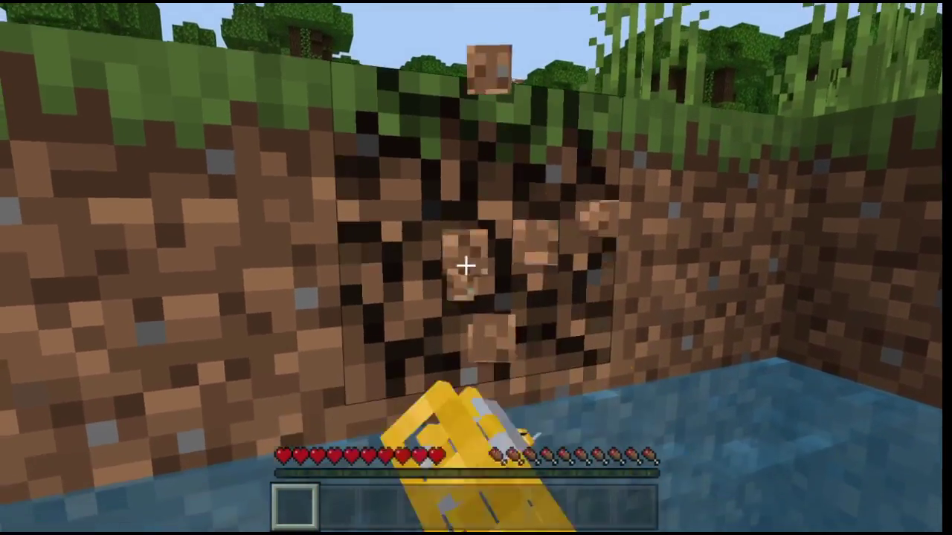
{"action": "left_click", "coordinate": [465, 265]}
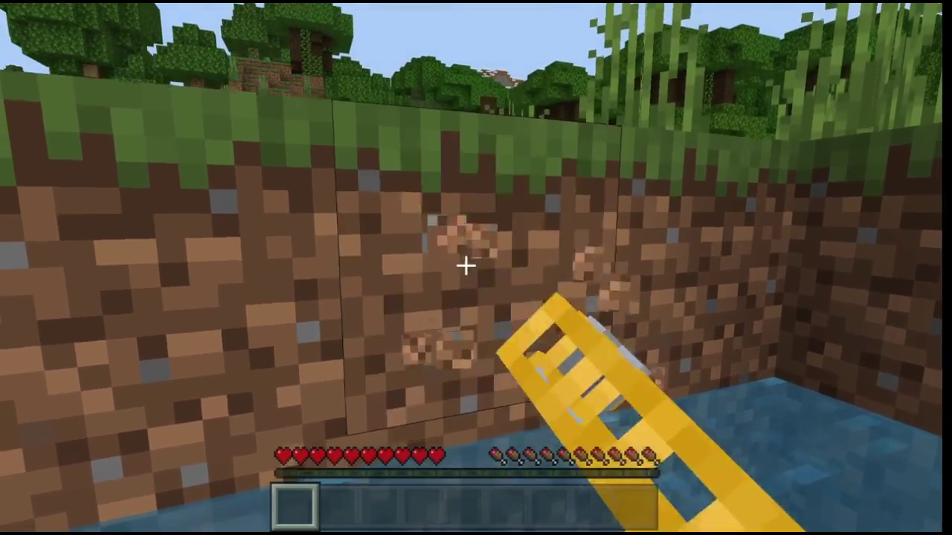
{"action": "key", "text": "w"}
{"action": "key", "text": "space"}
- Cycle camera views, then walk to the pond's edge and drop back in
{"action": "key", "text": "w"}
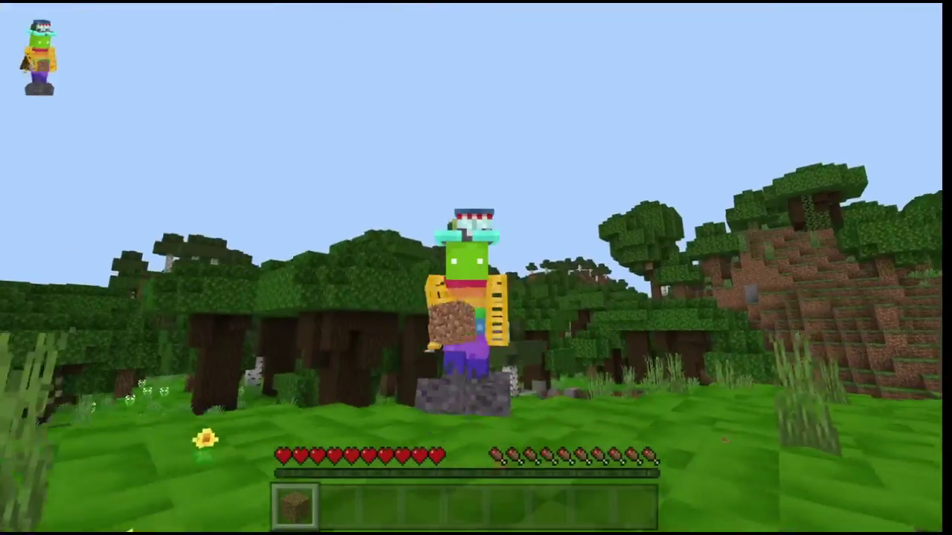
{"action": "key", "text": "F5"}
{"action": "key", "text": "F5"}
{"action": "key", "text": "F5"}
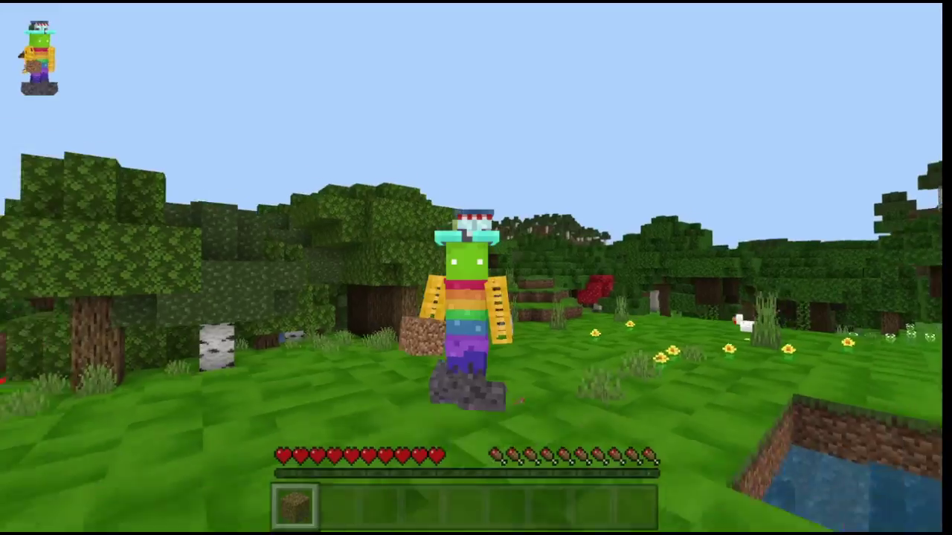
{"action": "key", "text": "F5"}
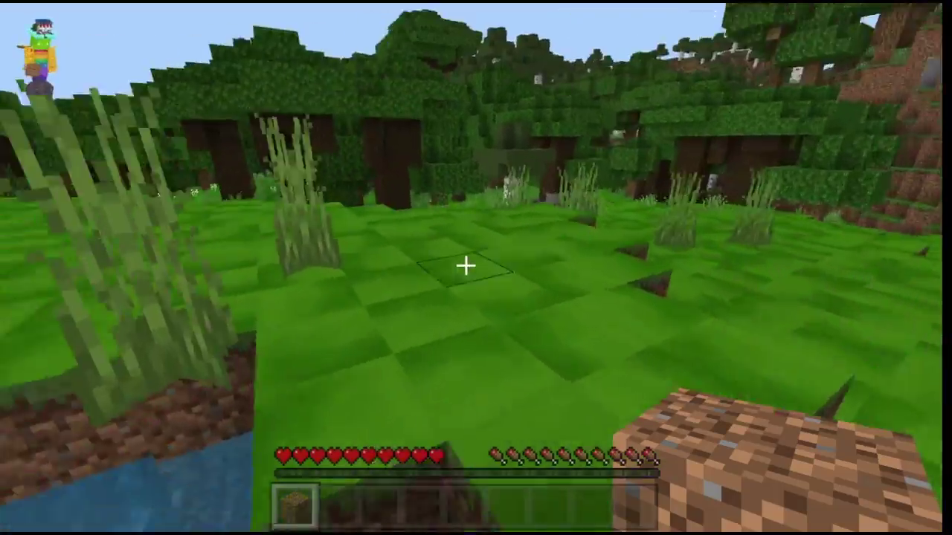
{"action": "key", "text": "w"}
{"action": "key", "text": "w"}
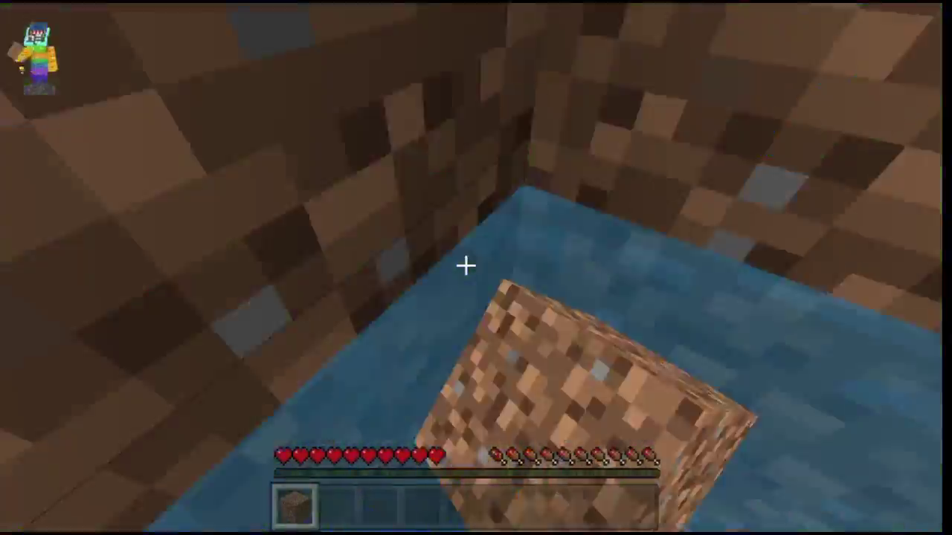
{"action": "key", "text": "w"}
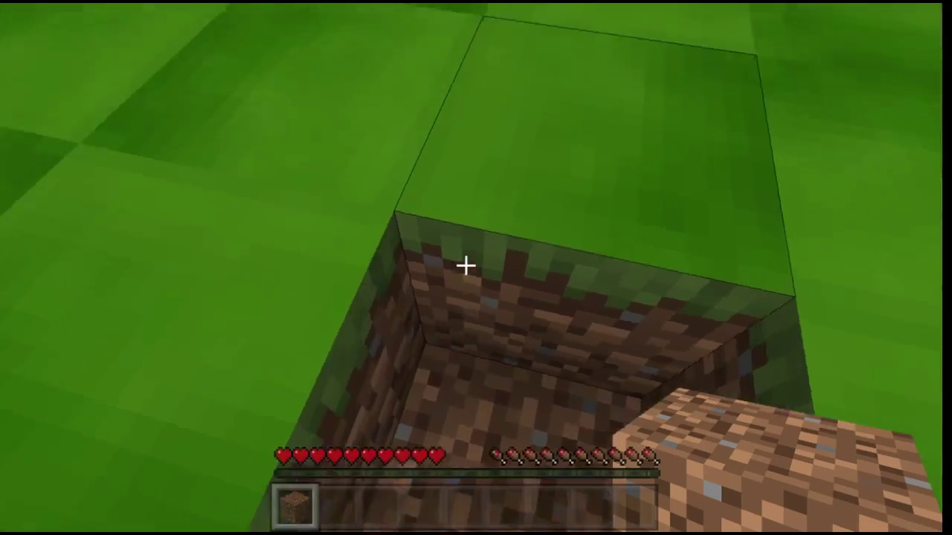